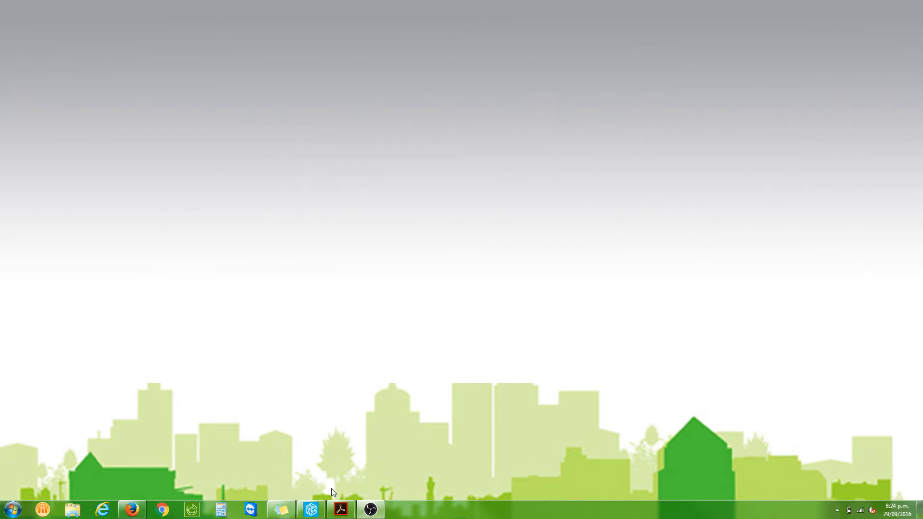
Examine the Network.pdf diagram in Adobe Acrobat Reader for the NOE module and ATV600 drive addresses.
click(363, 475)
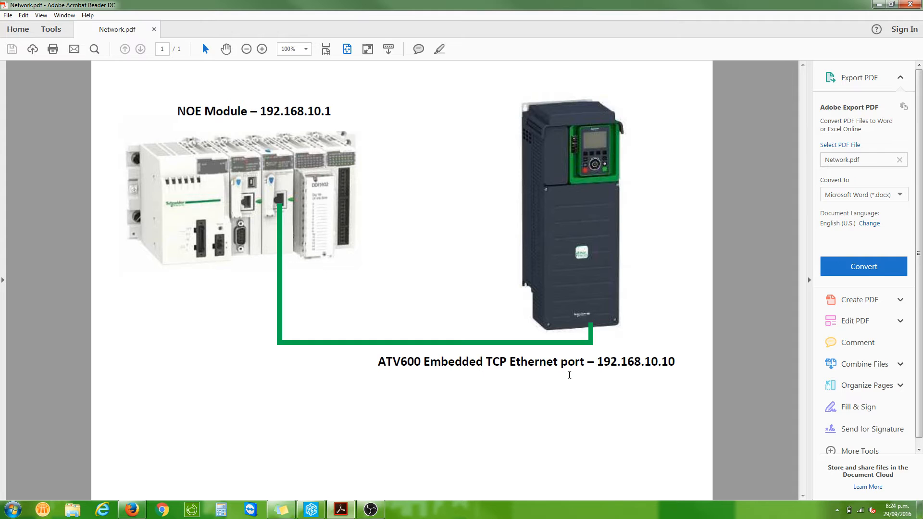
drag(574, 373, 601, 376)
click(604, 378)
click(879, 5)
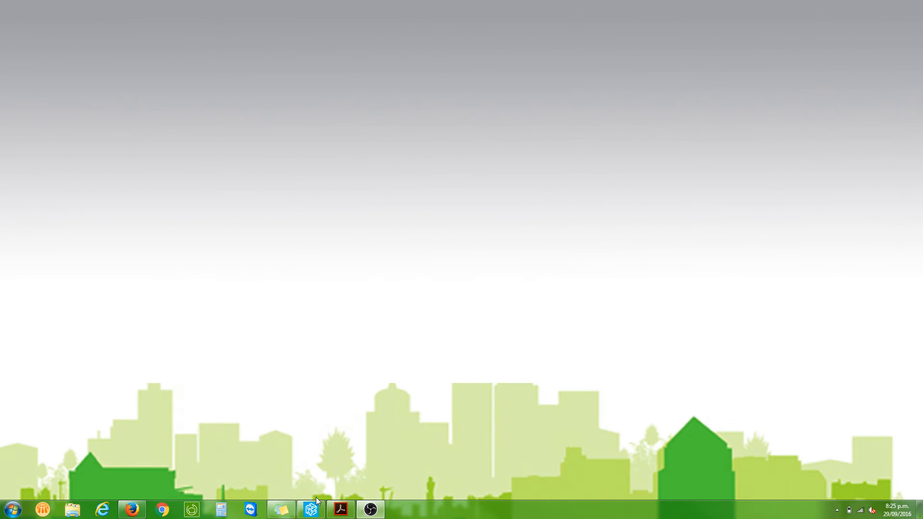
Switch to Unity Pro XL and add an Ethernet network named VSD_Network1 to the project's communication networks.
click(311, 511)
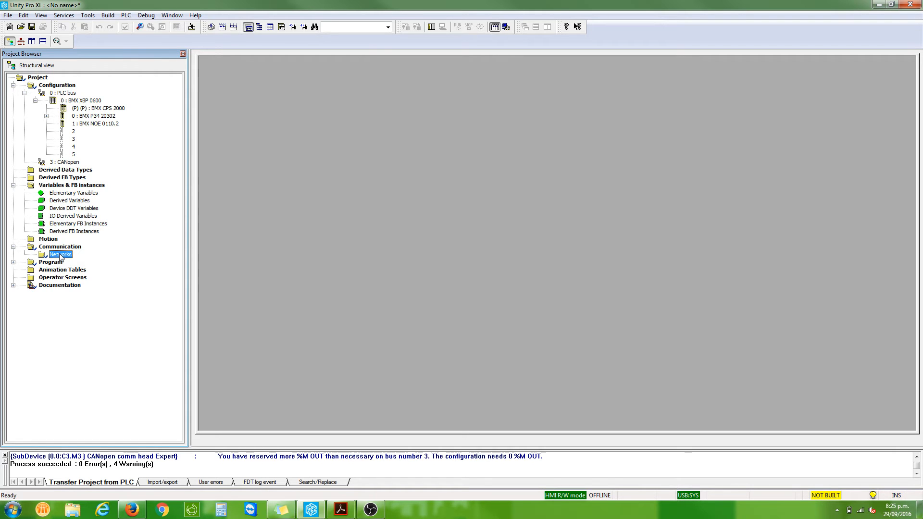
right_click(60, 256)
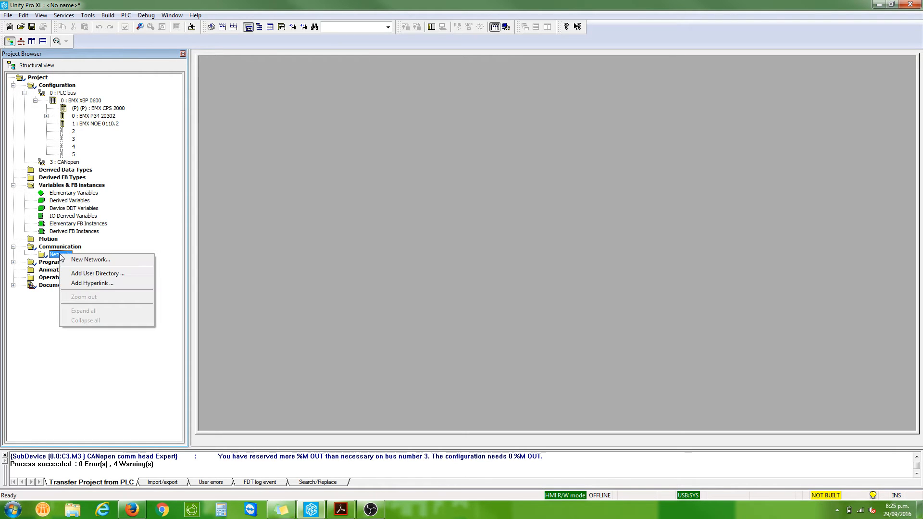
click(77, 260)
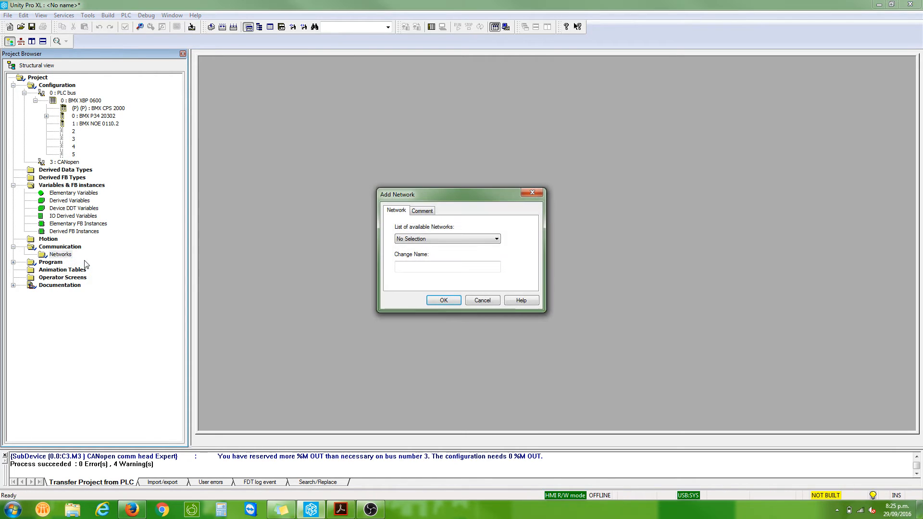
click(417, 241)
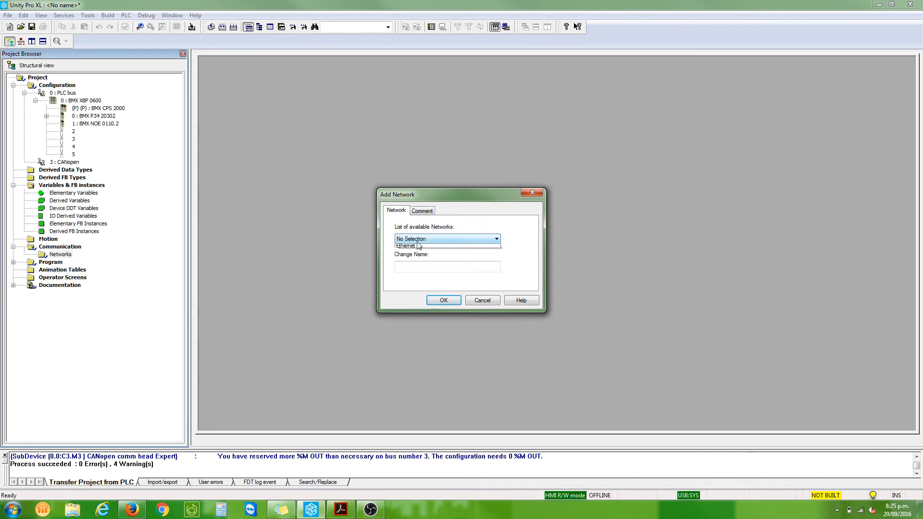
click(423, 255)
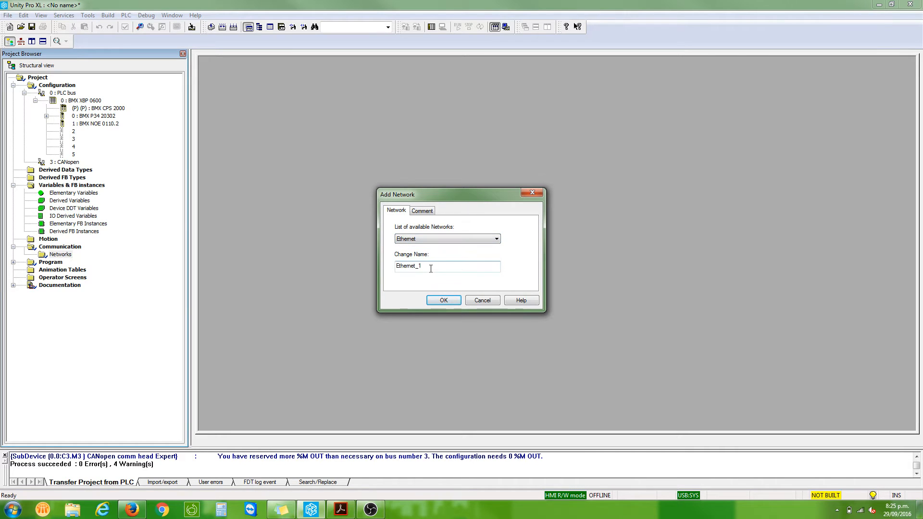
double_click(431, 268)
text(VSd)
key(BackSpace)
text(D_Network1)
key(Return)
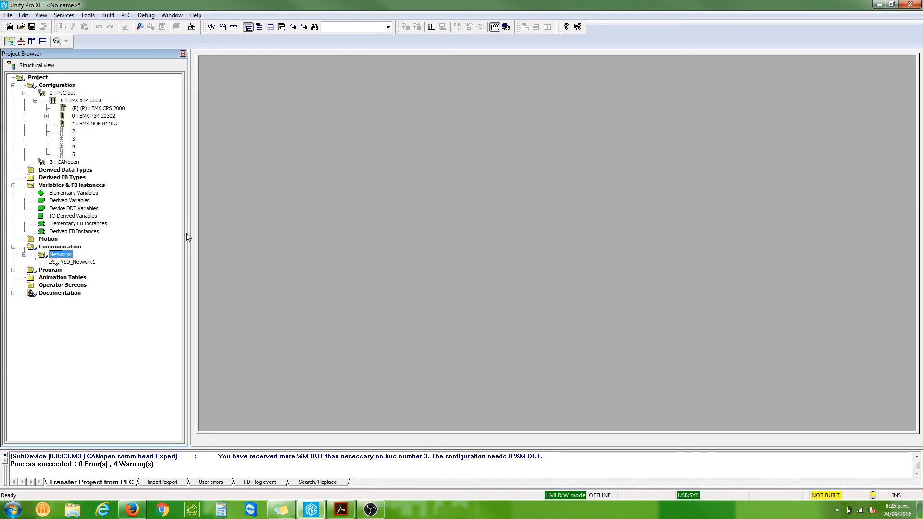
Open VSD_Network1 and configure its IP address as 192.168.10.1 with subnetwork mask 255.255.255.0.
click(92, 264)
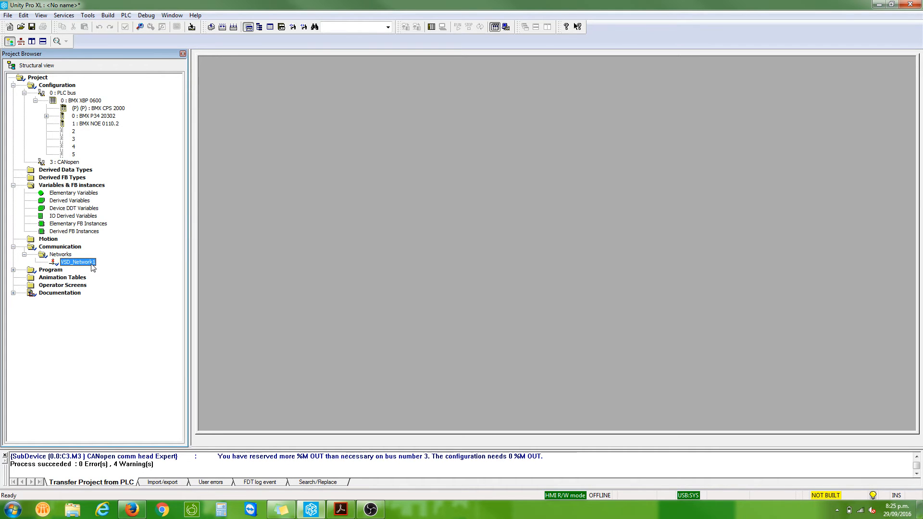
right_click(93, 268)
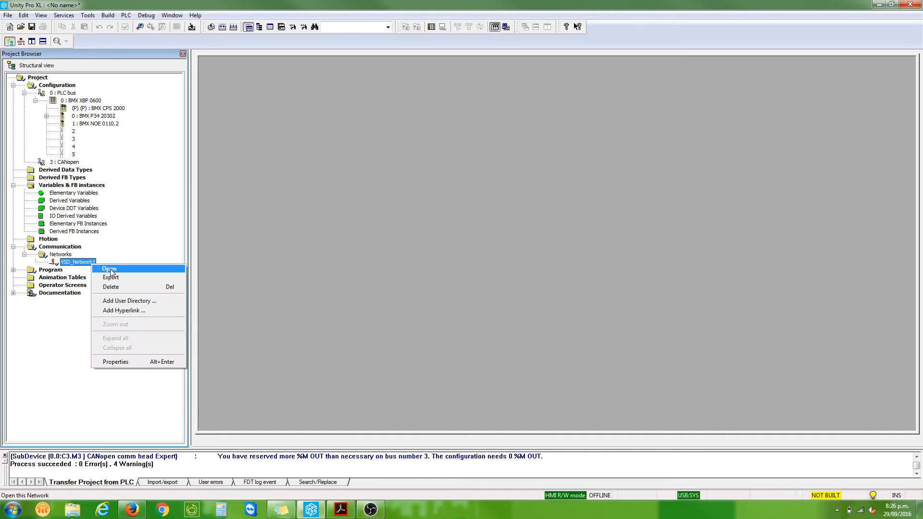
click(110, 269)
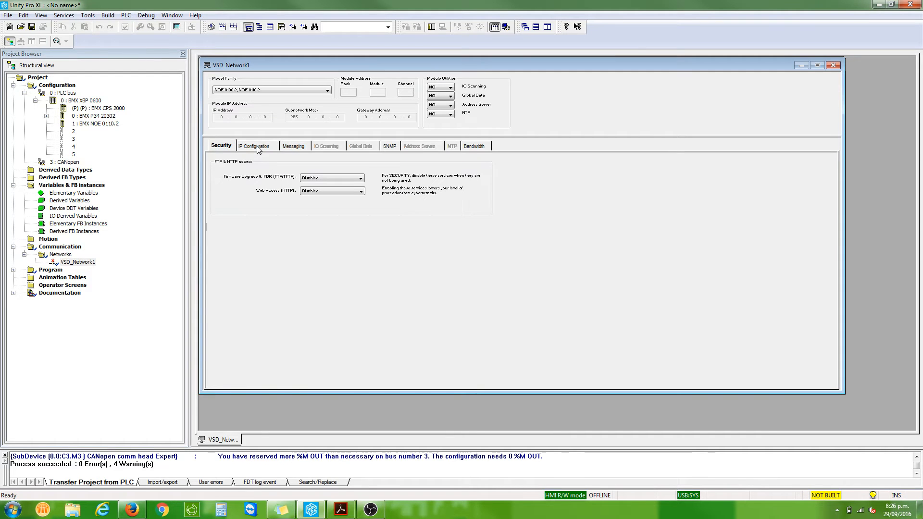
click(258, 147)
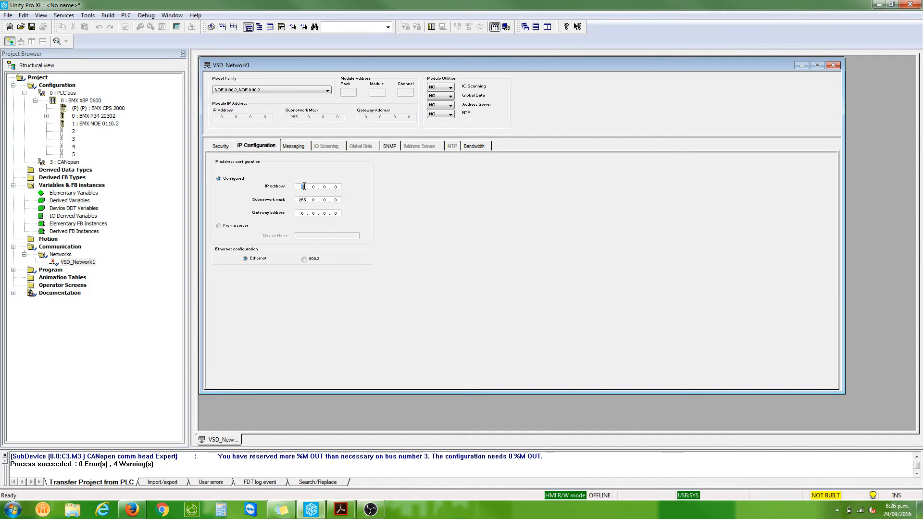
text(192.168.10.)
text(1)
text(255255)
text(255)
Enable IO Scanning for the network and enter 192.168.10.10 as the first scanned peripheral's IP address.
click(450, 90)
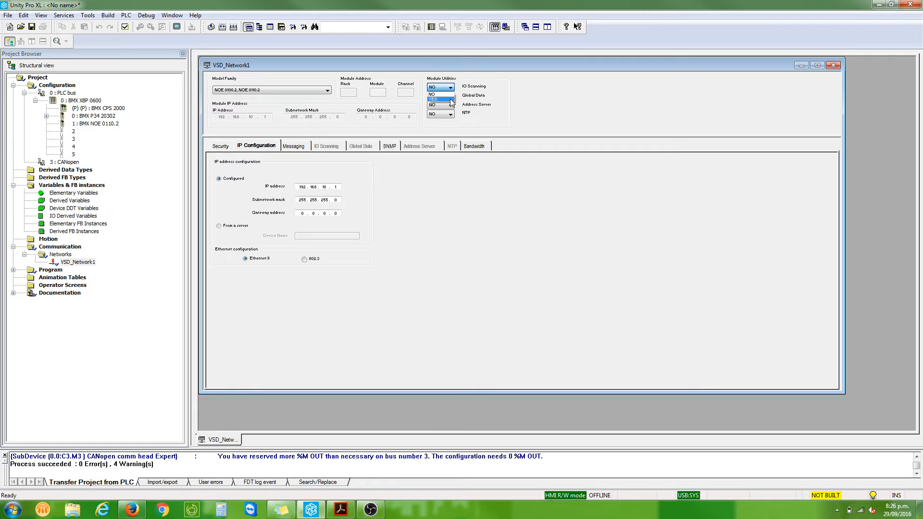
click(452, 102)
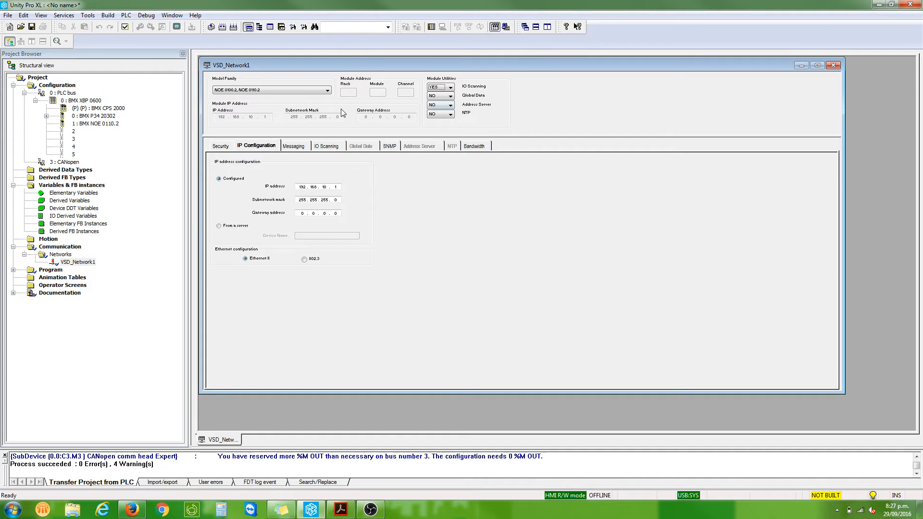
click(327, 148)
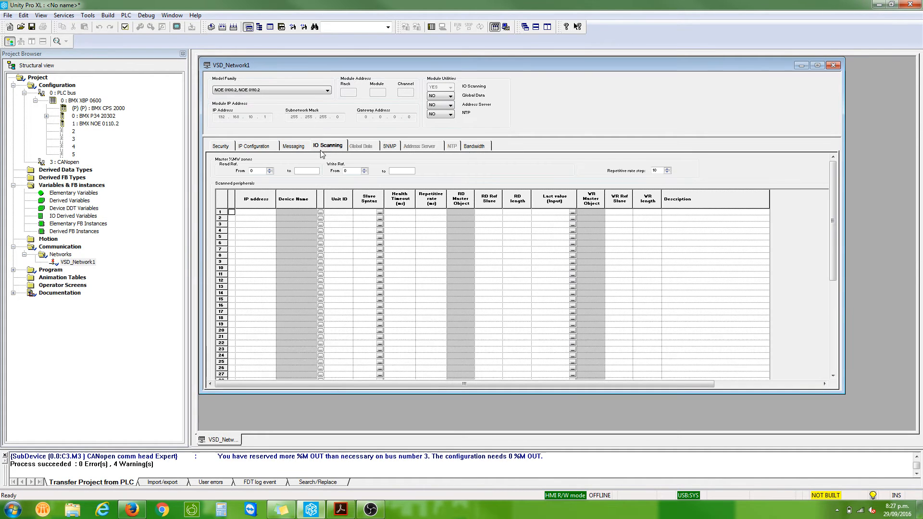
click(259, 214)
text(192.168.10.10)
key(Return)
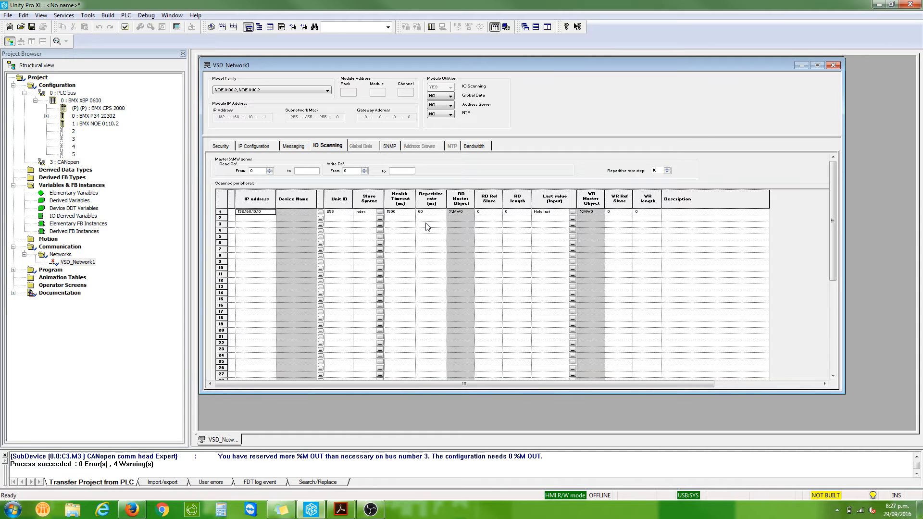
Set both the RD length and the WR length of the first scanned peripheral to 2.
click(514, 212)
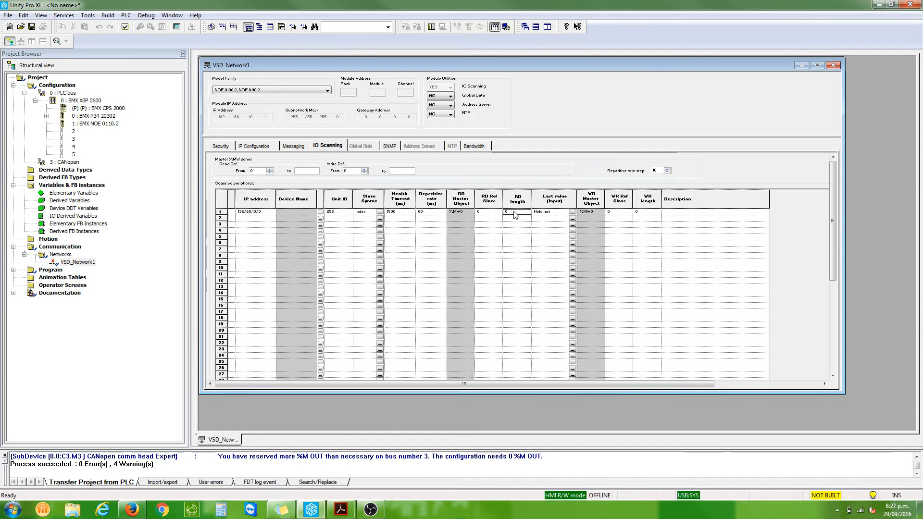
text(2)
key(Return)
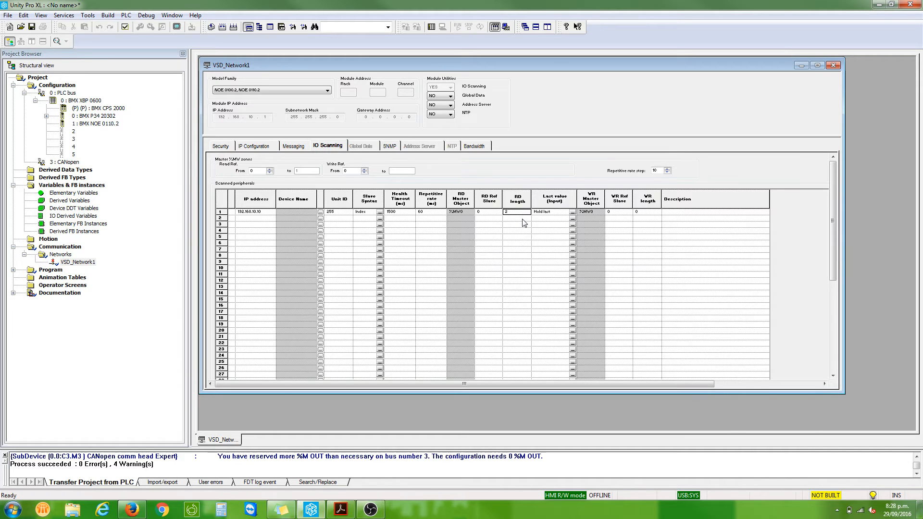
click(643, 212)
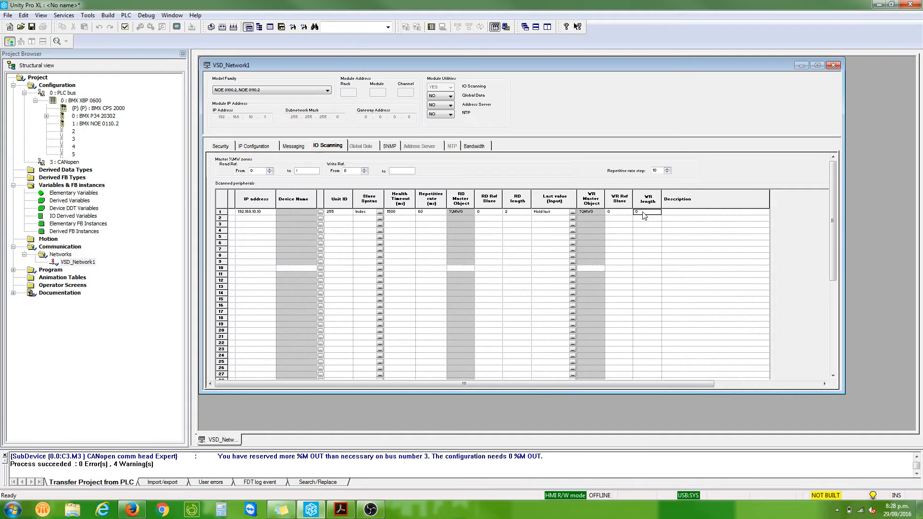
text(2)
key(Return)
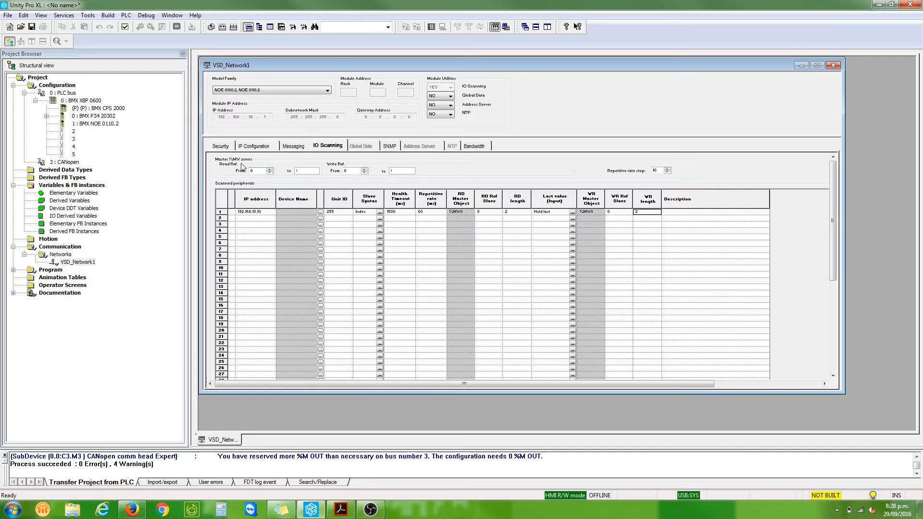
Set the start of the master %MW write zone to 10, then close the network editor and accept the modifications.
click(351, 170)
key(BackSpace)
text(10)
click(831, 68)
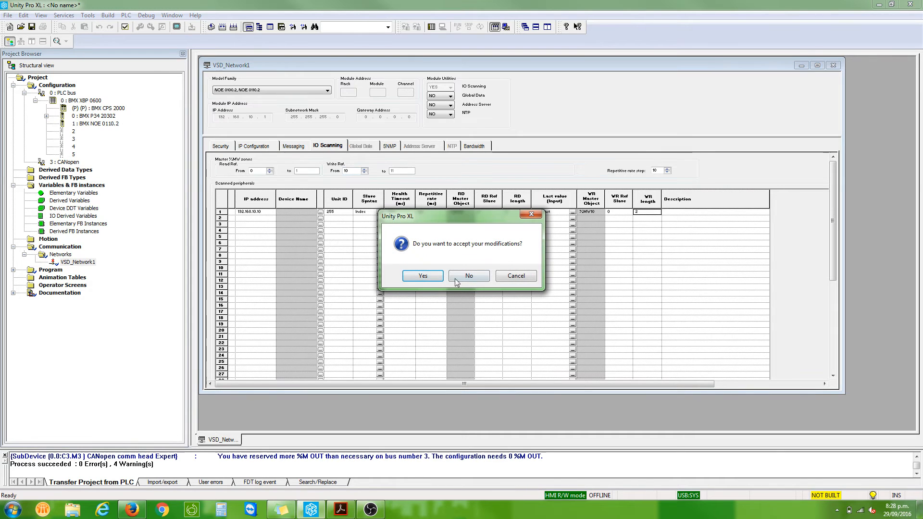
click(424, 276)
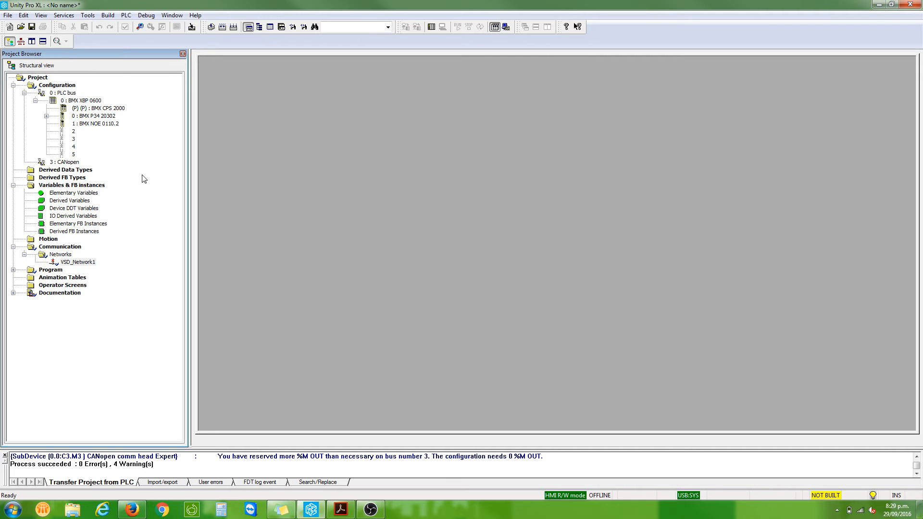
Configure Channel 0 of the BMX NOE 0110.2 module with function ETH TCP IP and net link VSD_Network1, validating the modifications.
right_click(103, 126)
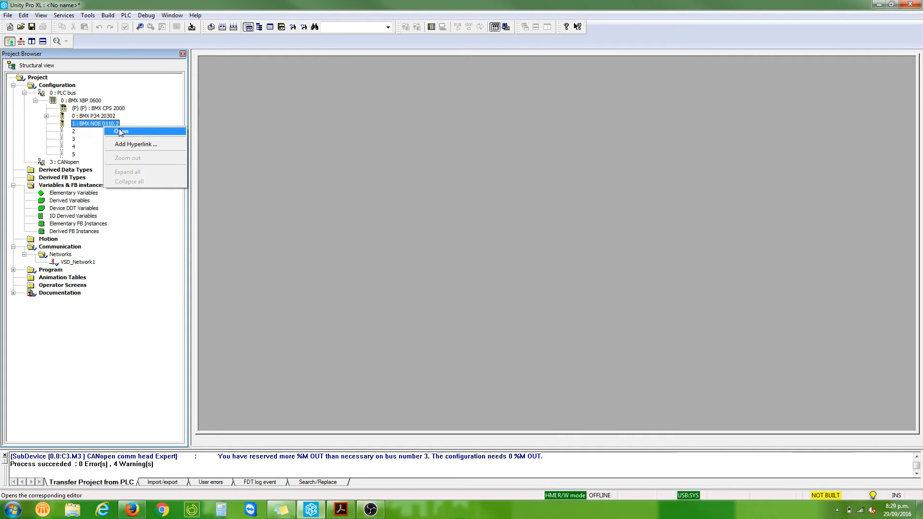
click(118, 131)
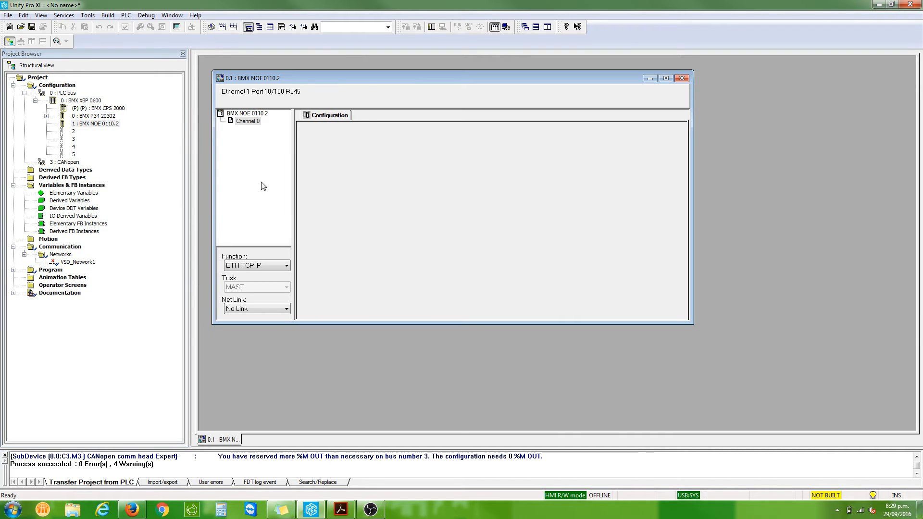
click(247, 121)
click(237, 270)
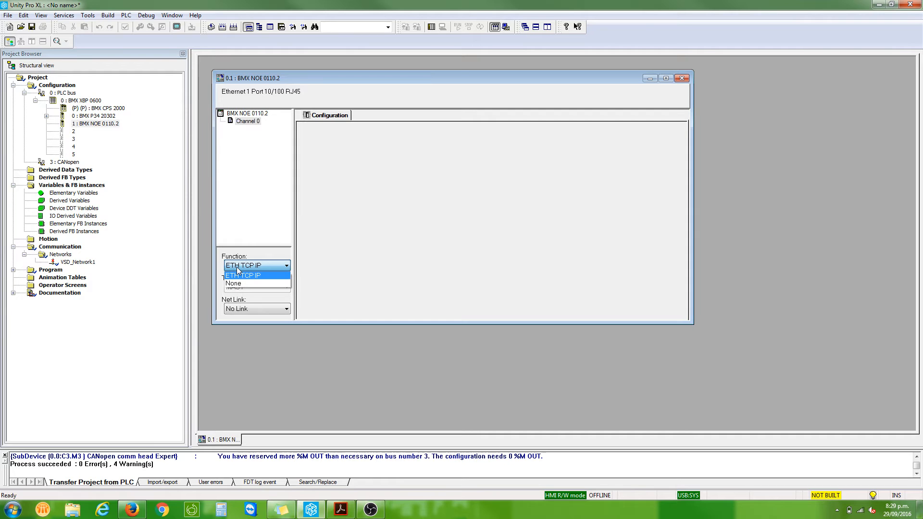
click(240, 275)
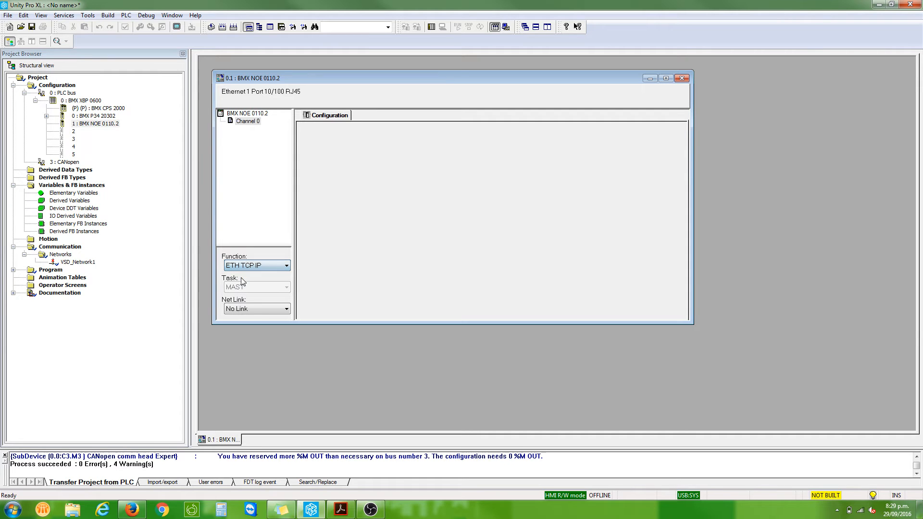
click(254, 310)
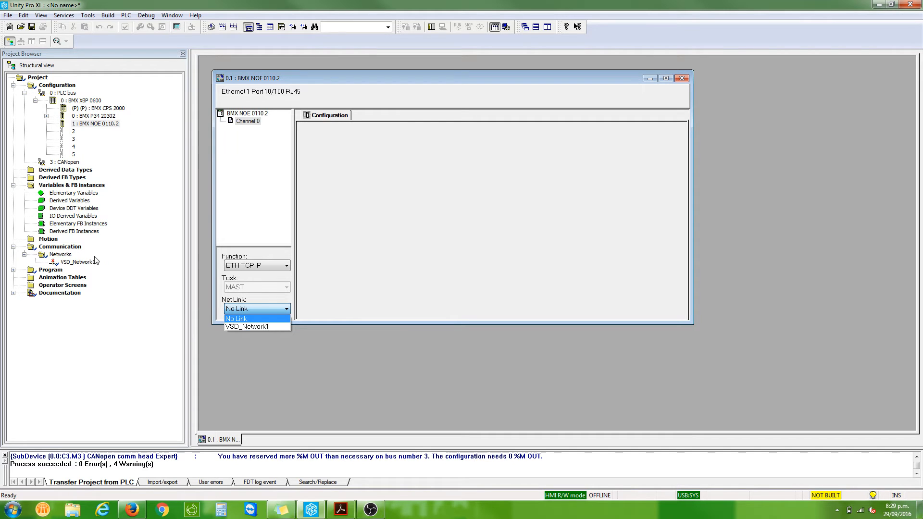
click(247, 327)
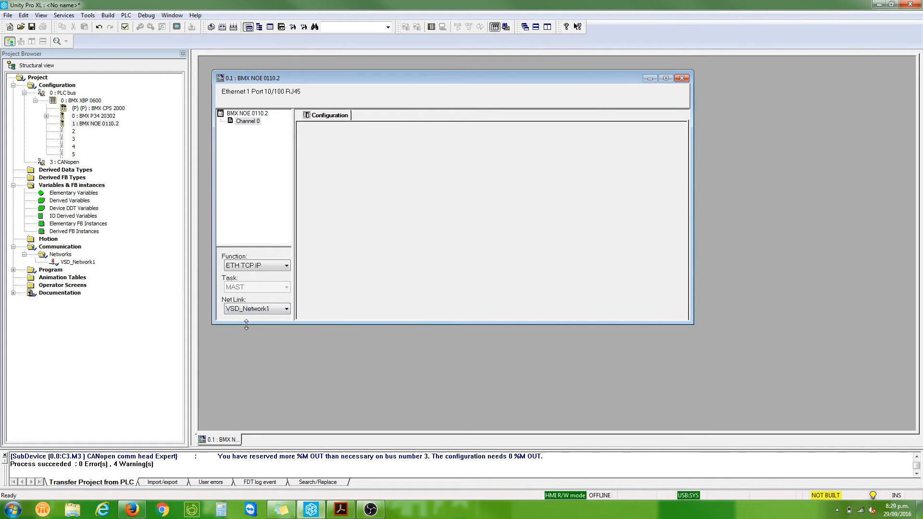
click(682, 78)
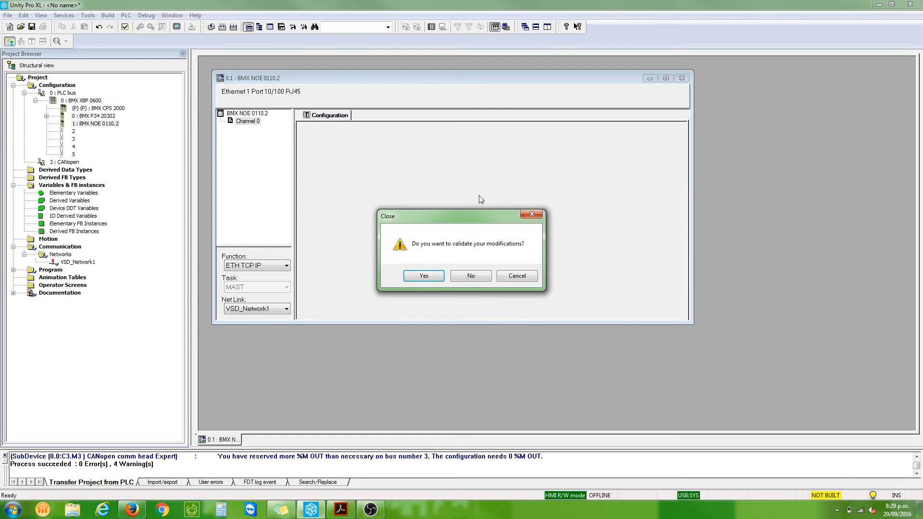
click(424, 276)
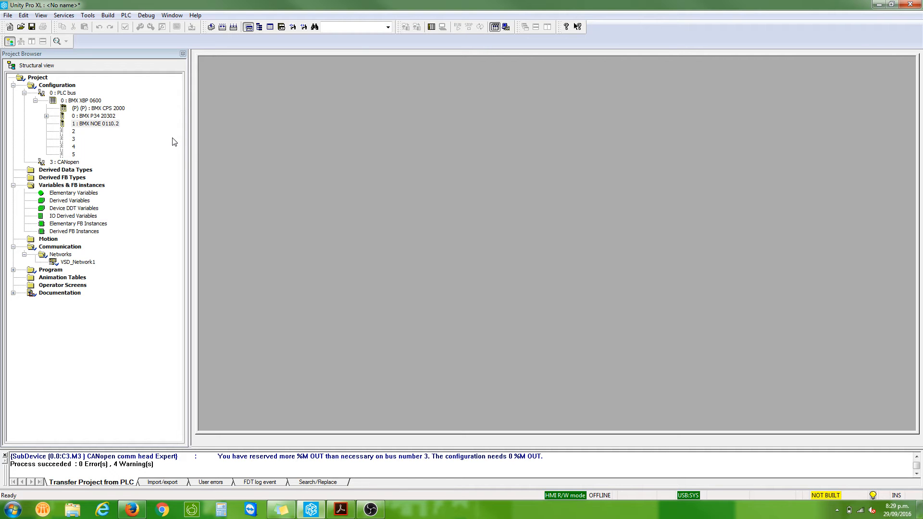
Open the DTM Browser and choose the Modbus TCP Communication DTM for addition under Host PC.
click(92, 15)
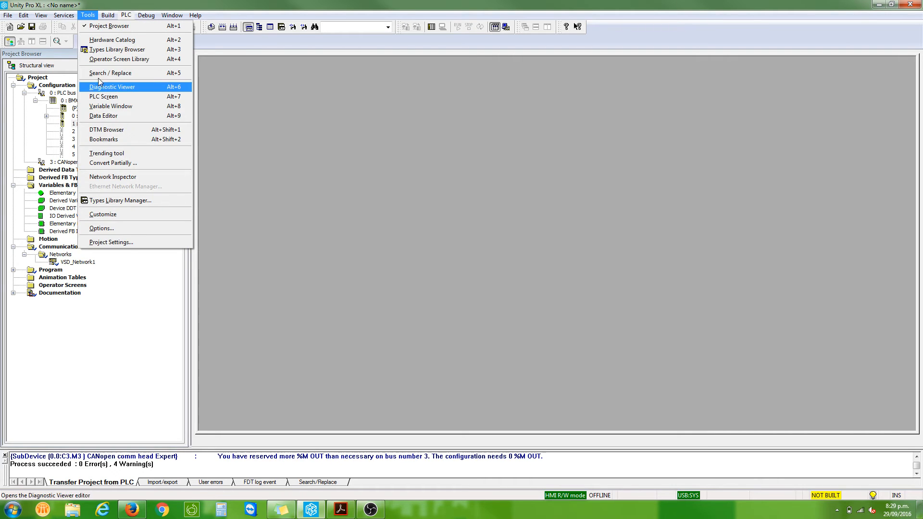
mouse_move(103, 15)
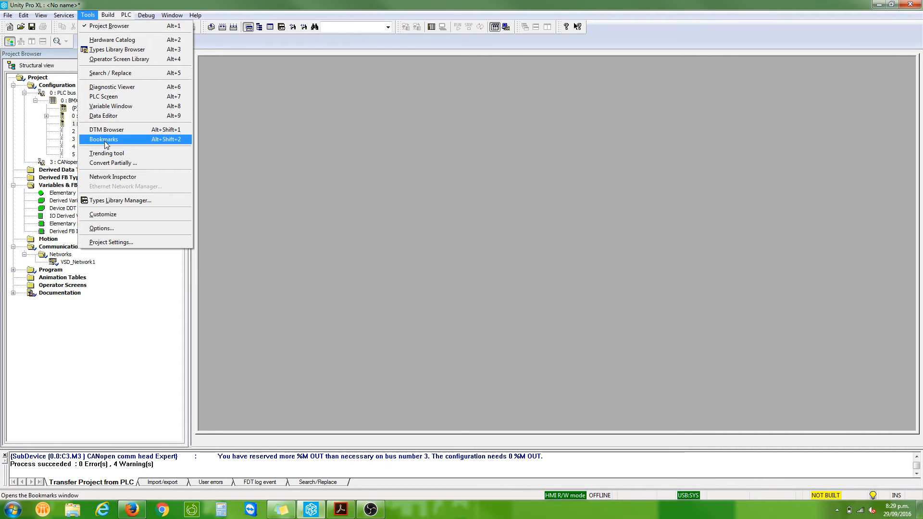
click(103, 128)
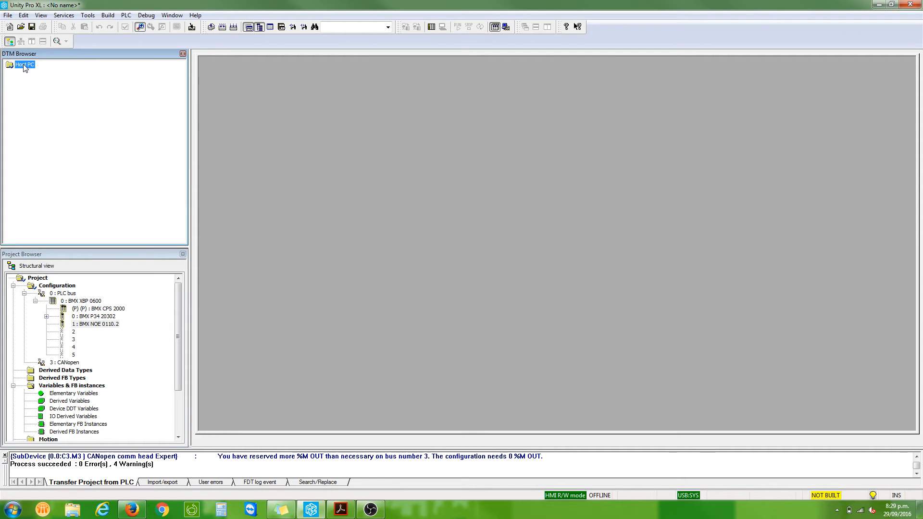
right_click(25, 68)
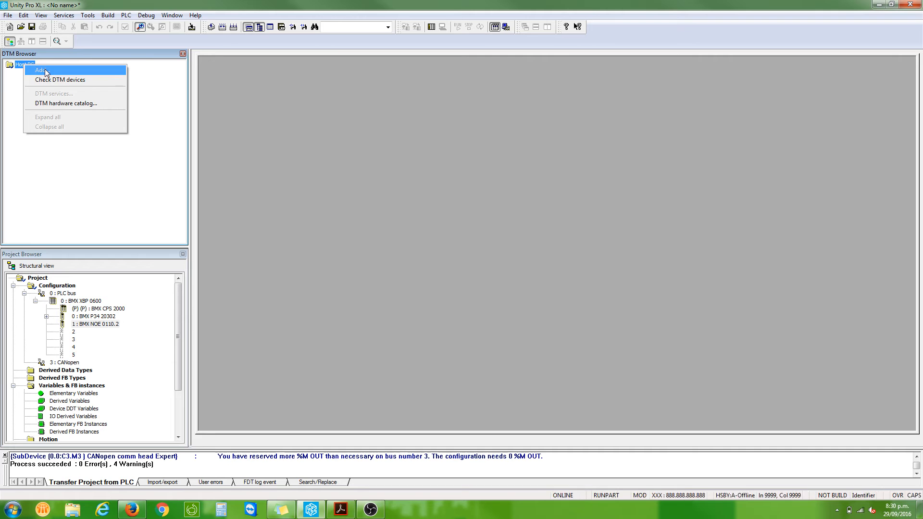
click(46, 73)
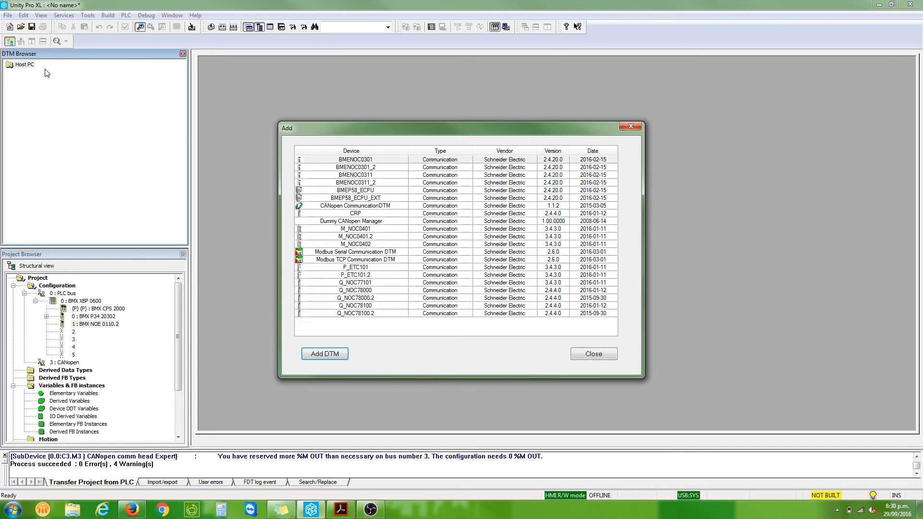
click(387, 261)
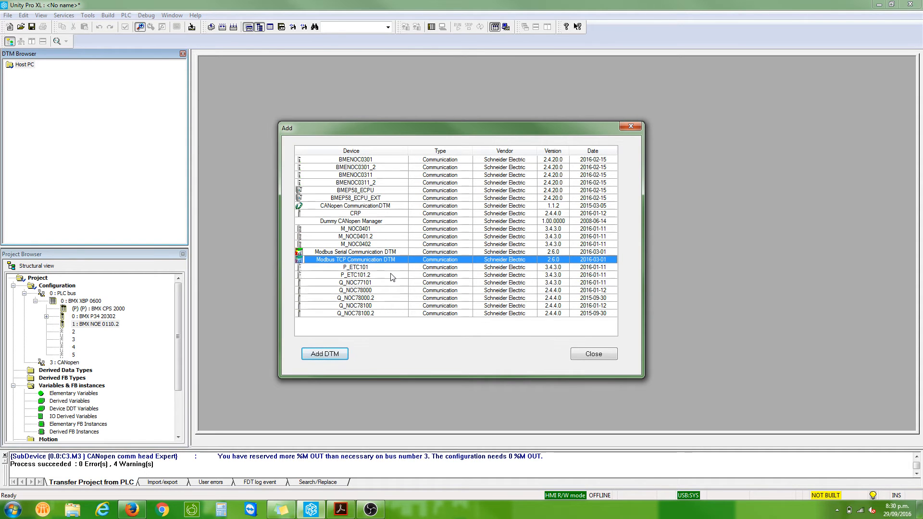
click(370, 253)
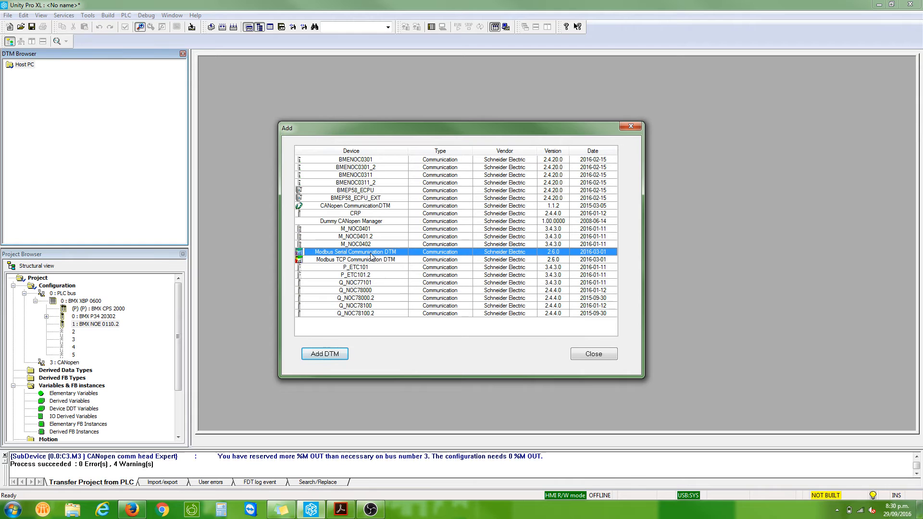
click(374, 260)
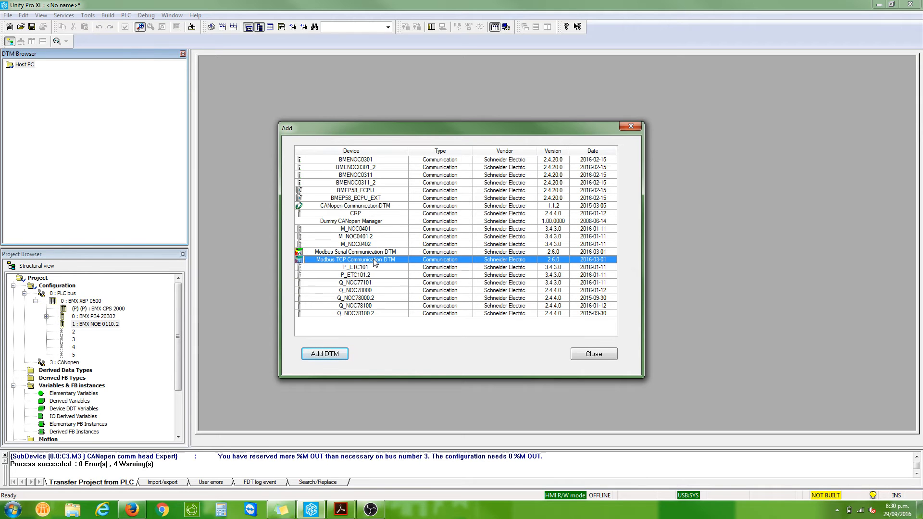
click(339, 355)
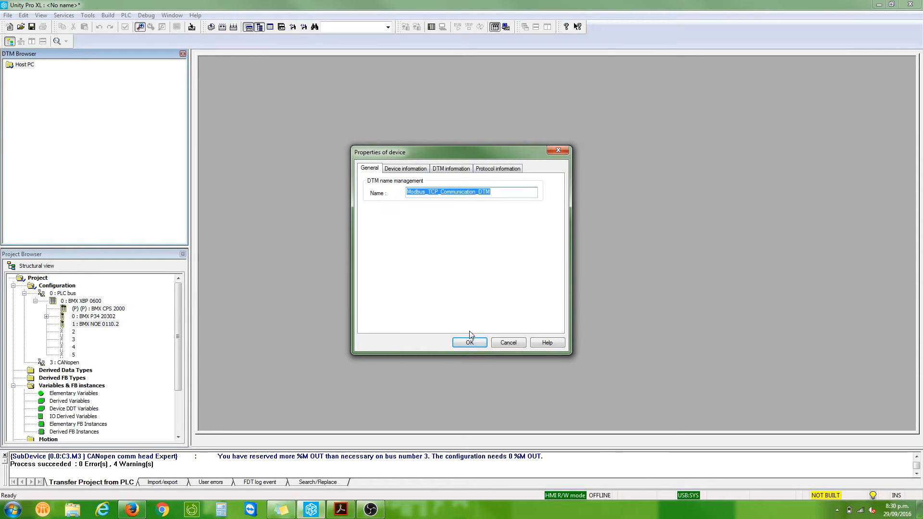
Name the communication DTM TestBenchVSD, check that its supported protocol is Modbus over TCP, and confirm adding it.
text(TestBe)
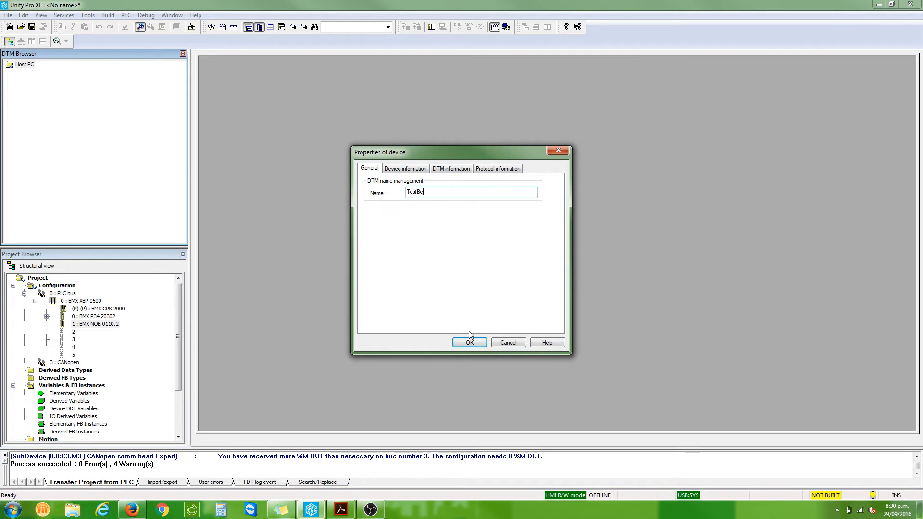
text(nchVSd)
key(BackSpace)
text(D)
click(491, 174)
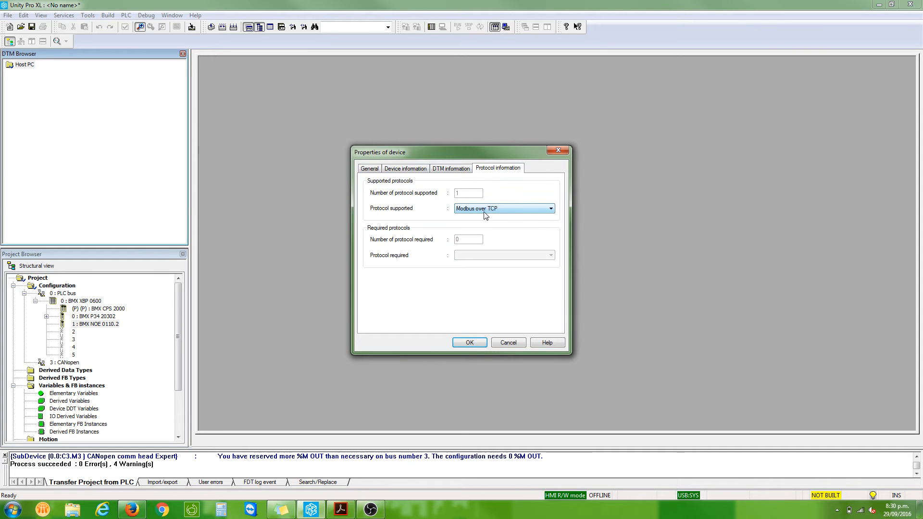
click(480, 343)
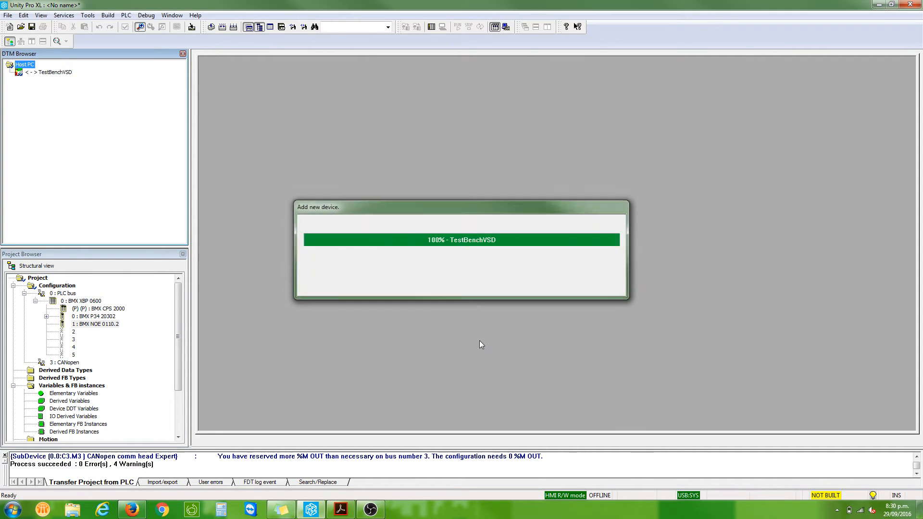
Choose the ATV6xx device DTM for addition under the TestBenchVSD communication DTM.
click(44, 74)
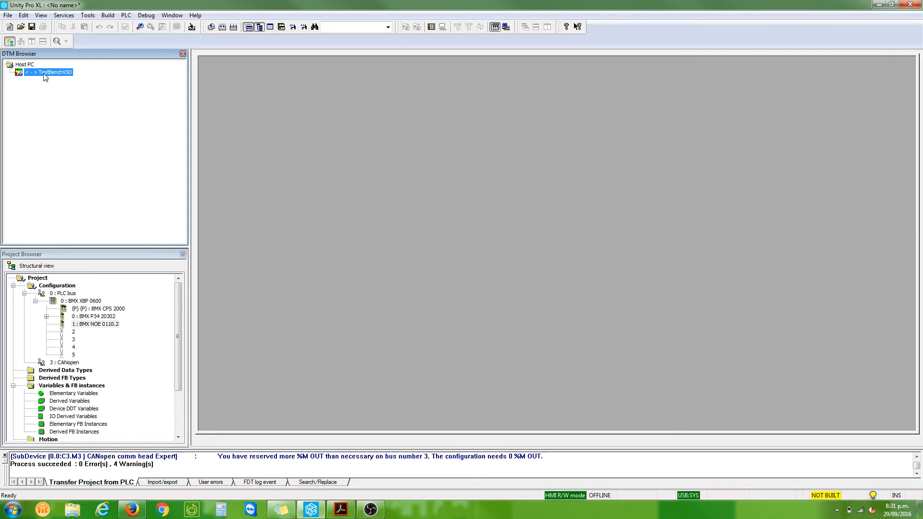
right_click(46, 77)
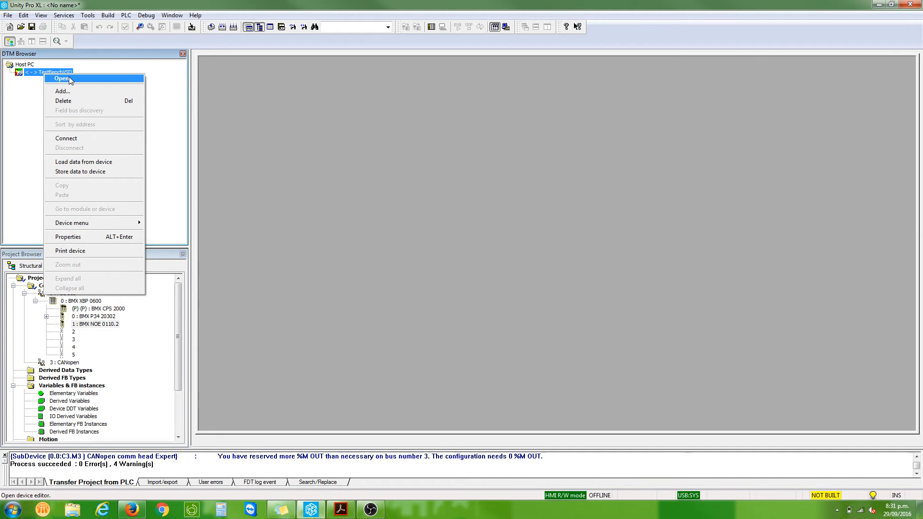
click(77, 92)
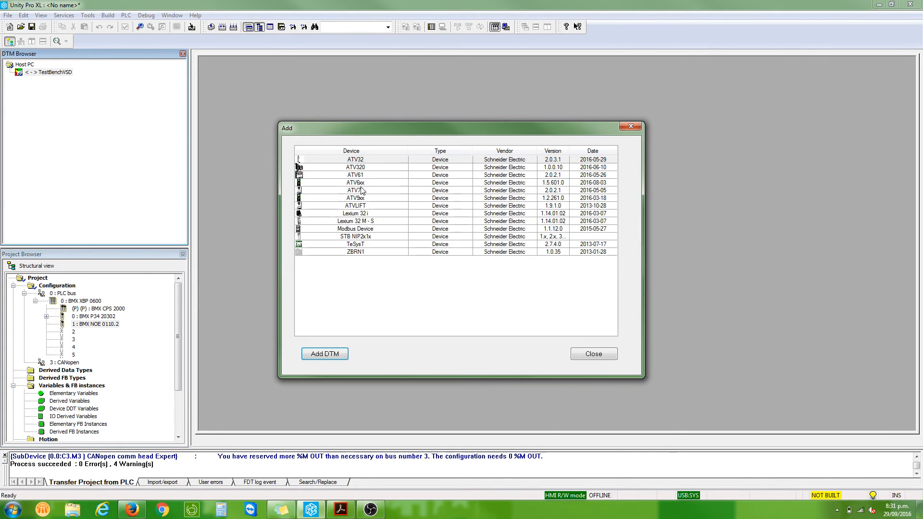
click(362, 184)
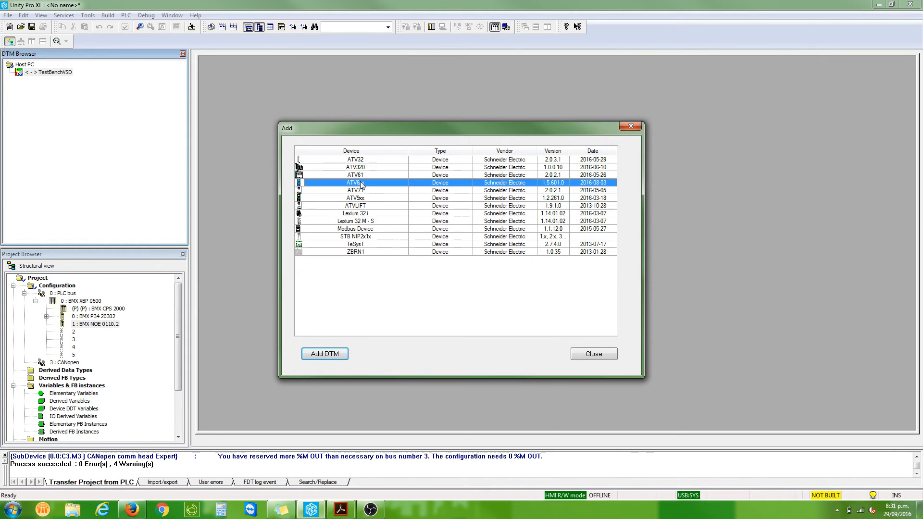
click(327, 356)
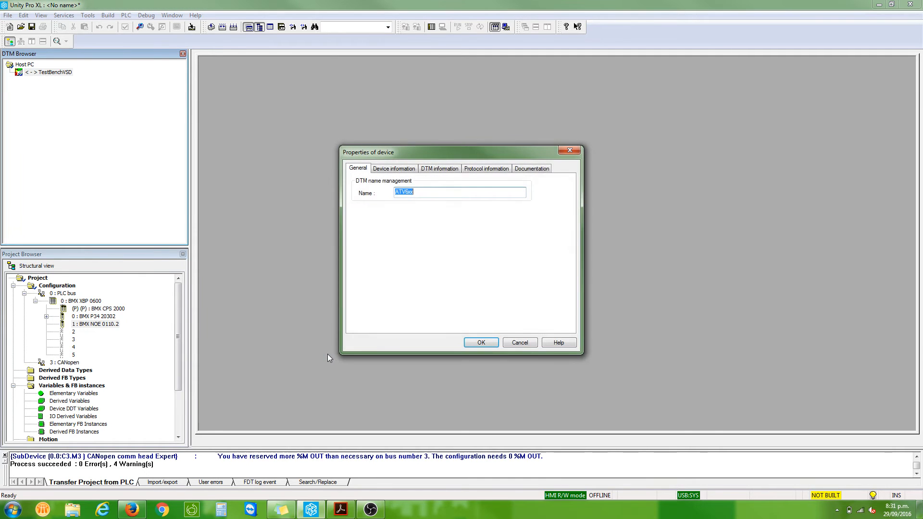
Name the drive DTM VSD1, set its required protocol to Modbus over TCP, and confirm adding it.
text(VSd)
key(BackSpace)
text(D1)
click(484, 173)
click(487, 258)
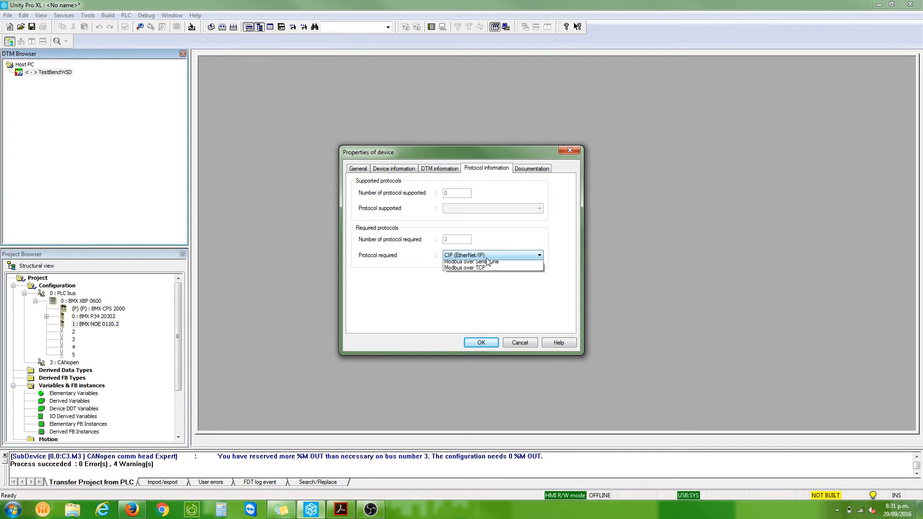
click(466, 276)
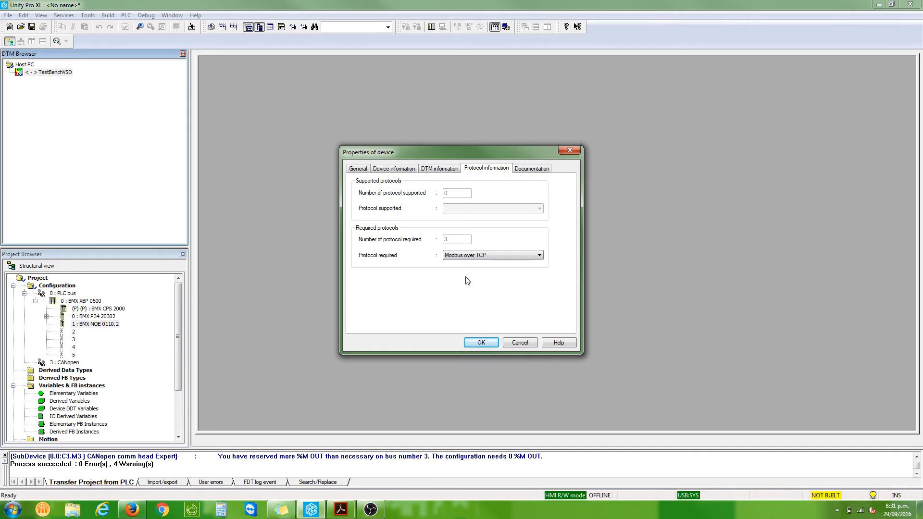
click(481, 343)
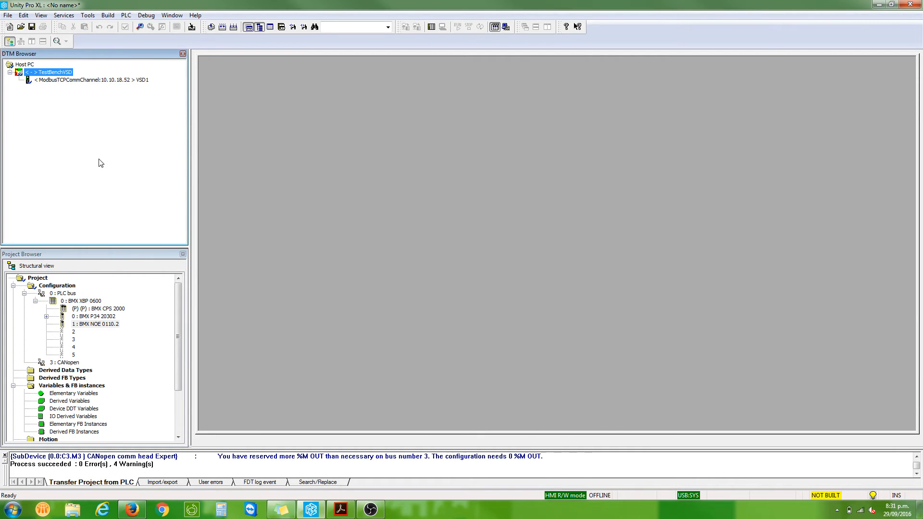
In the TestBenchVSD configuration's address table, set VSD1's address to 192.168.10.10, apply the change and close the configuration.
click(83, 80)
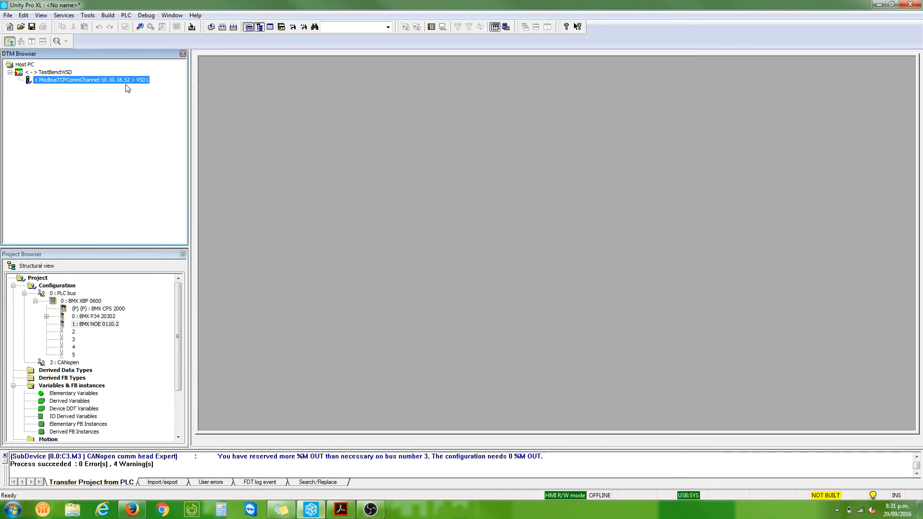
click(61, 73)
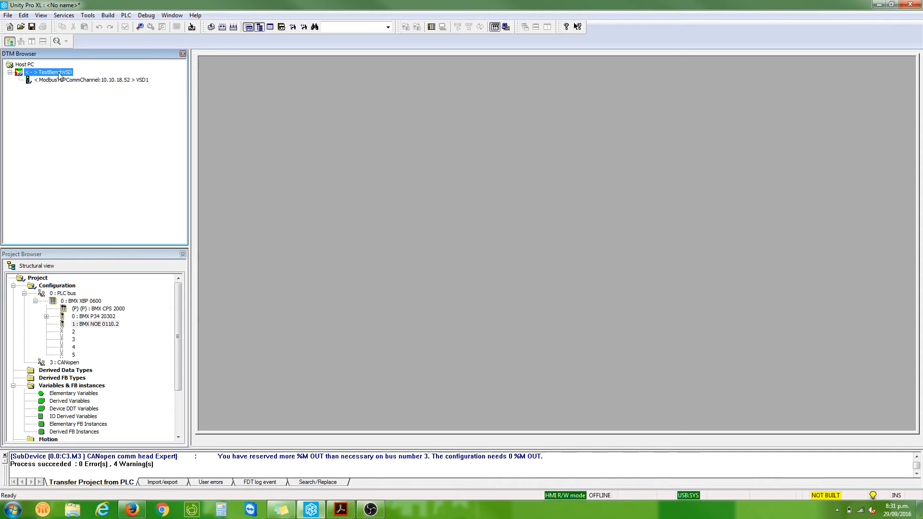
right_click(60, 75)
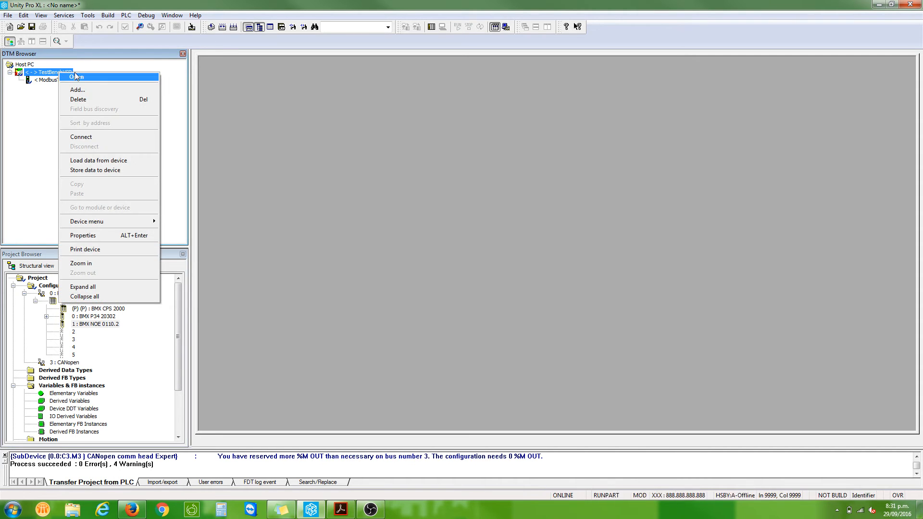
click(77, 77)
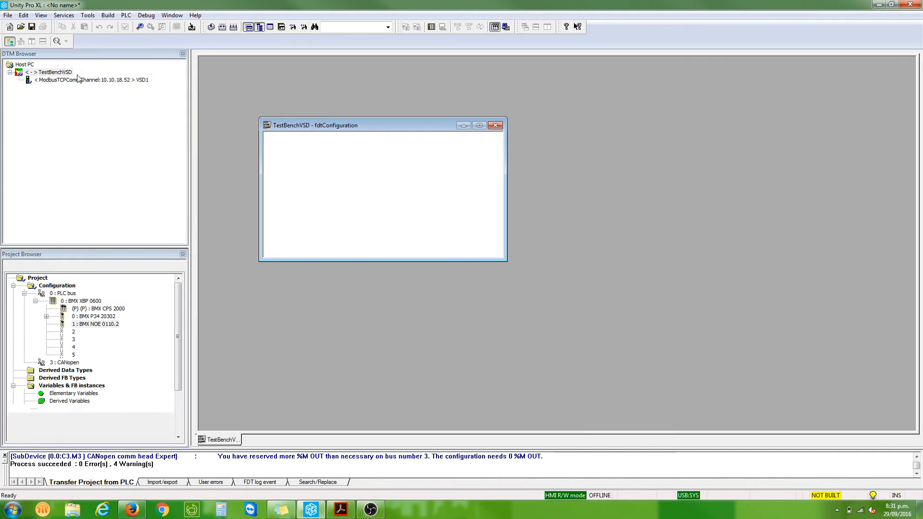
click(480, 125)
click(283, 63)
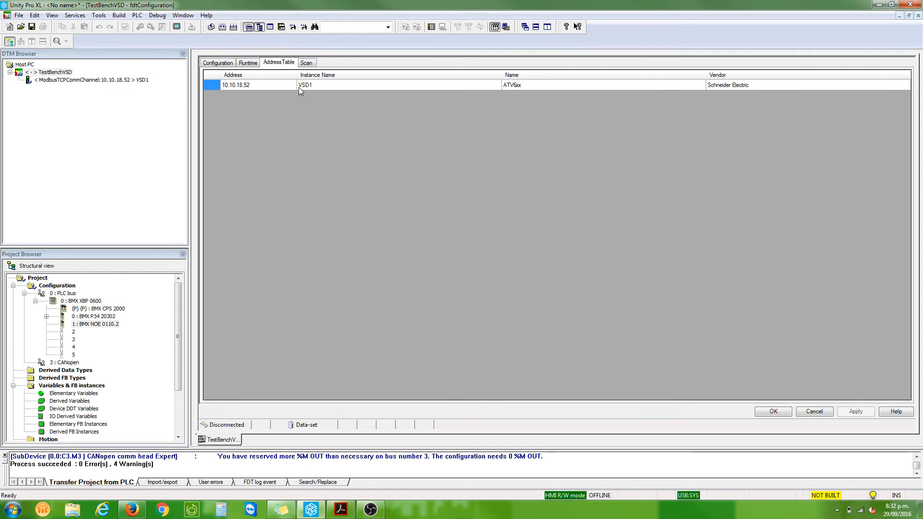
click(262, 85)
click(261, 84)
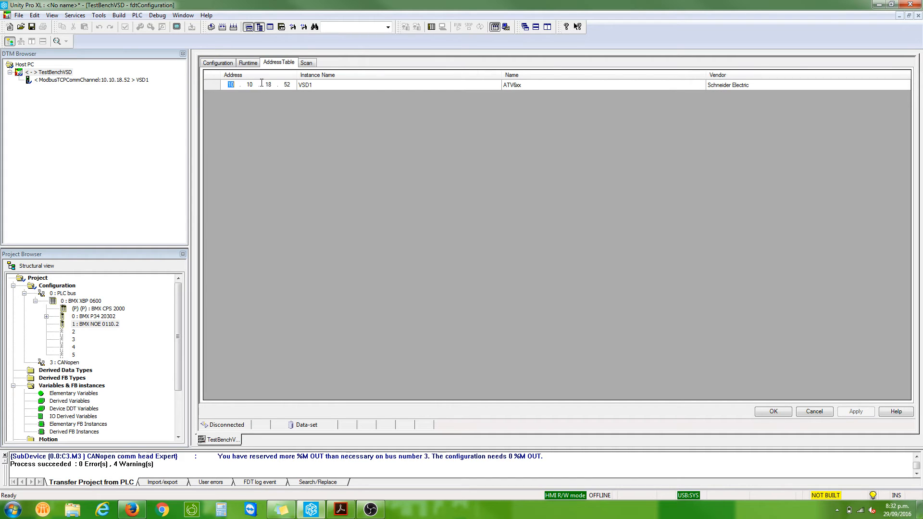
text(192.168.10)
key(Return)
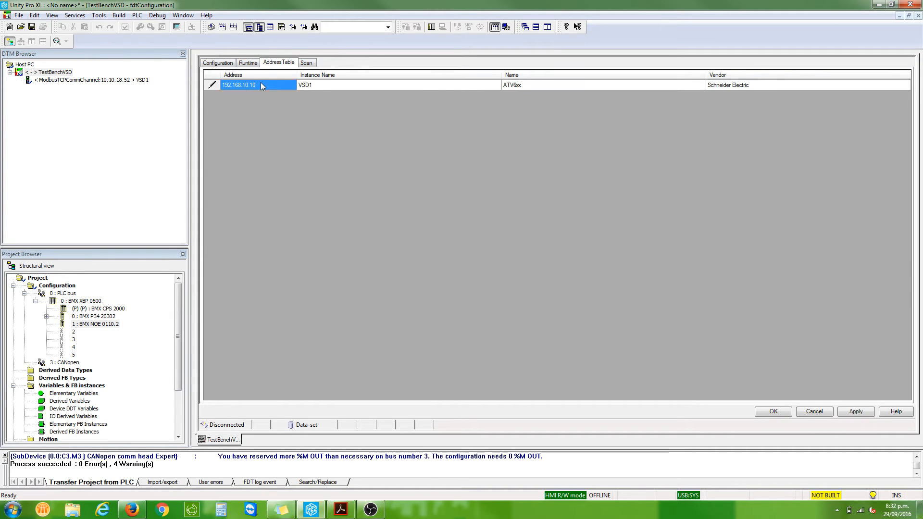
click(859, 412)
click(801, 412)
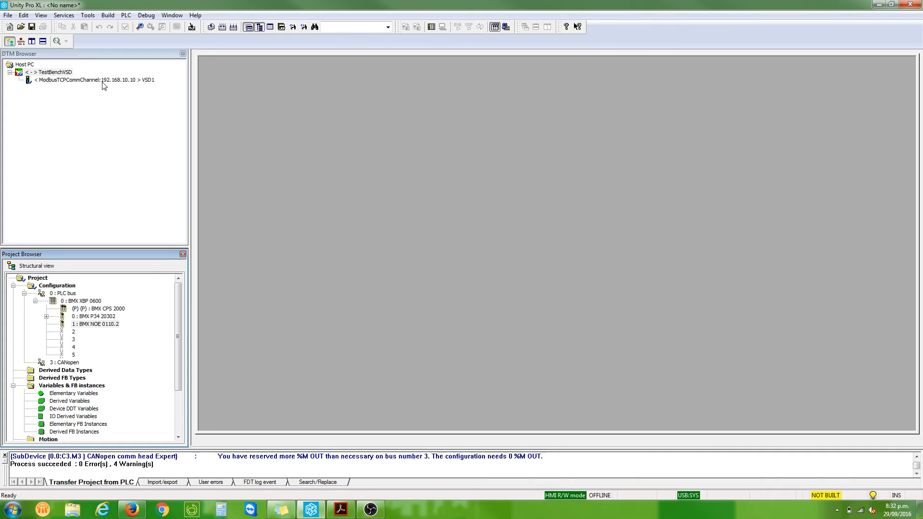
Connect the VSD1 DTM to the drive and acknowledge the unanticipated equipment operation safety instructions.
click(102, 81)
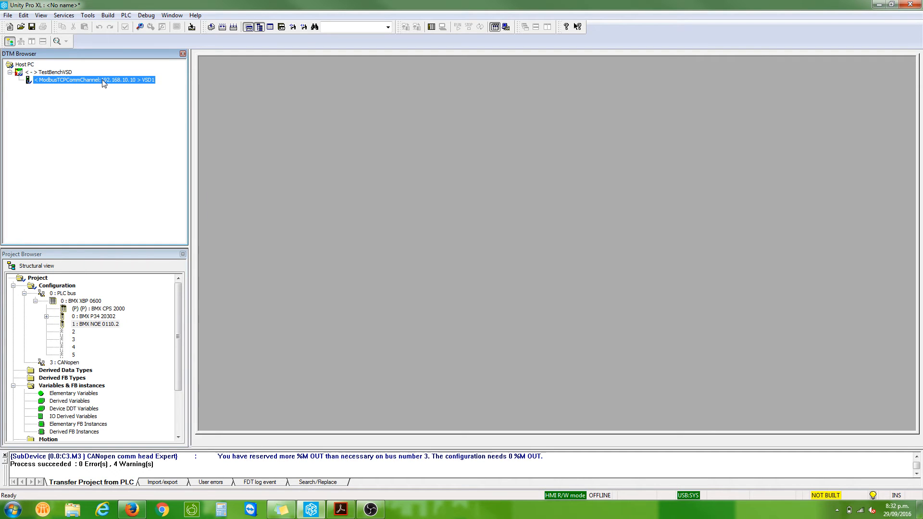
right_click(104, 82)
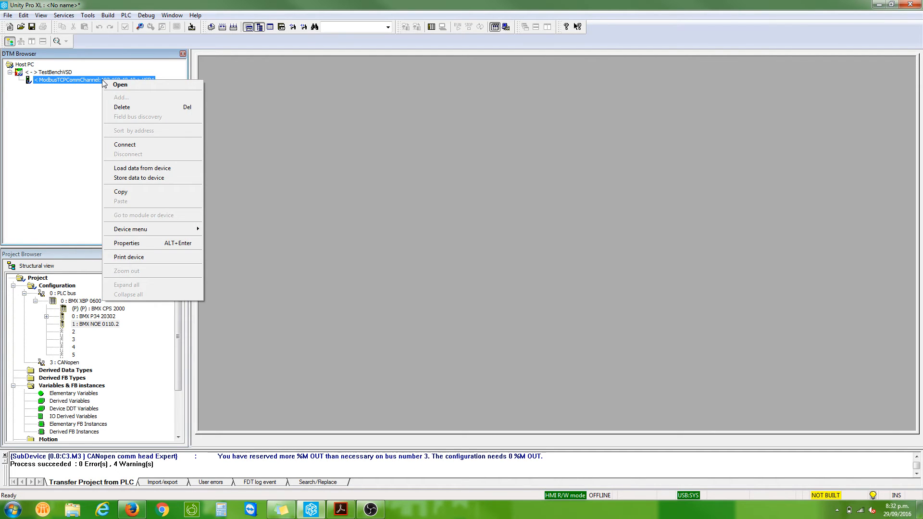
click(132, 144)
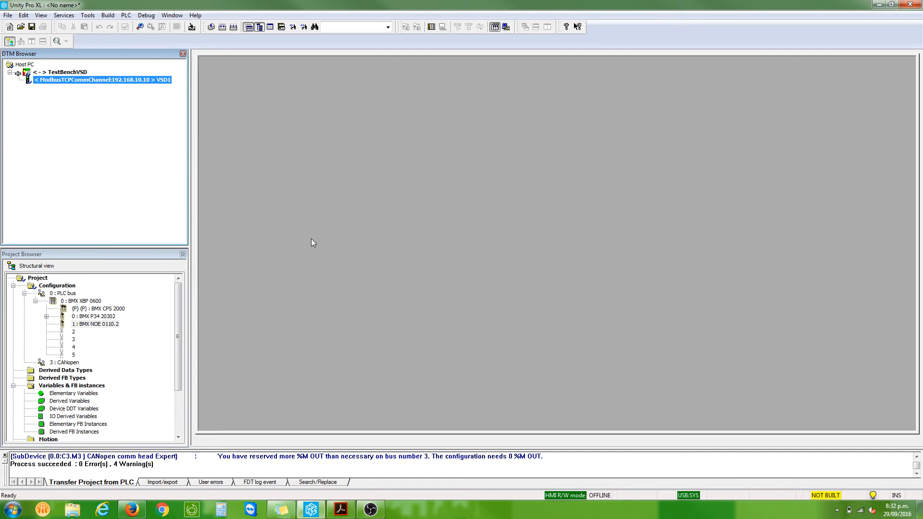
double_click(118, 82)
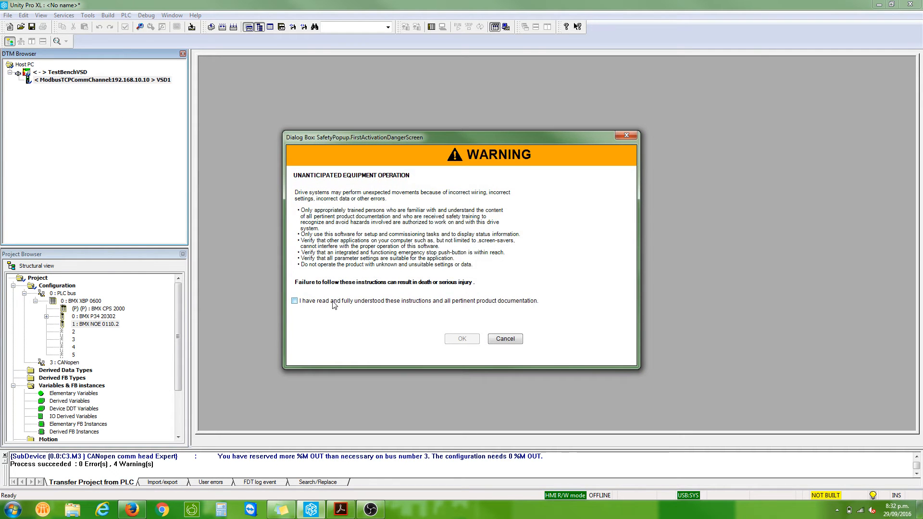
click(294, 301)
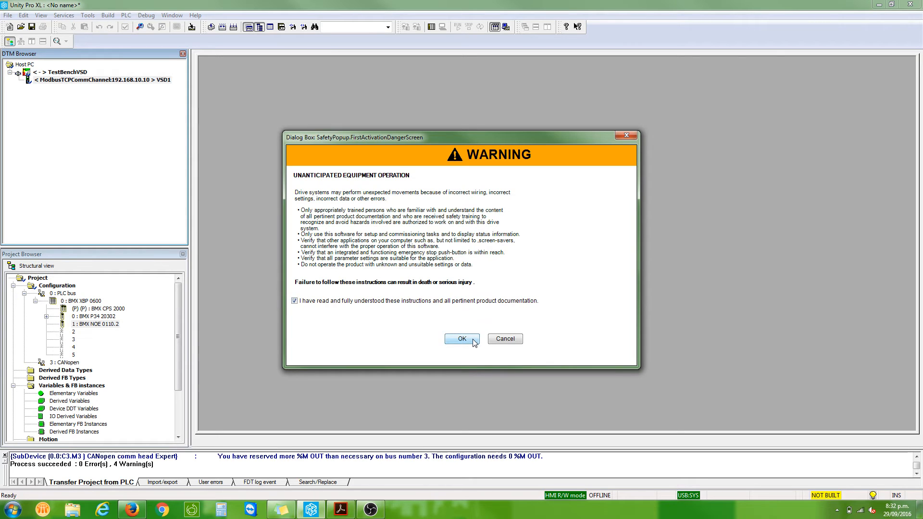
click(474, 341)
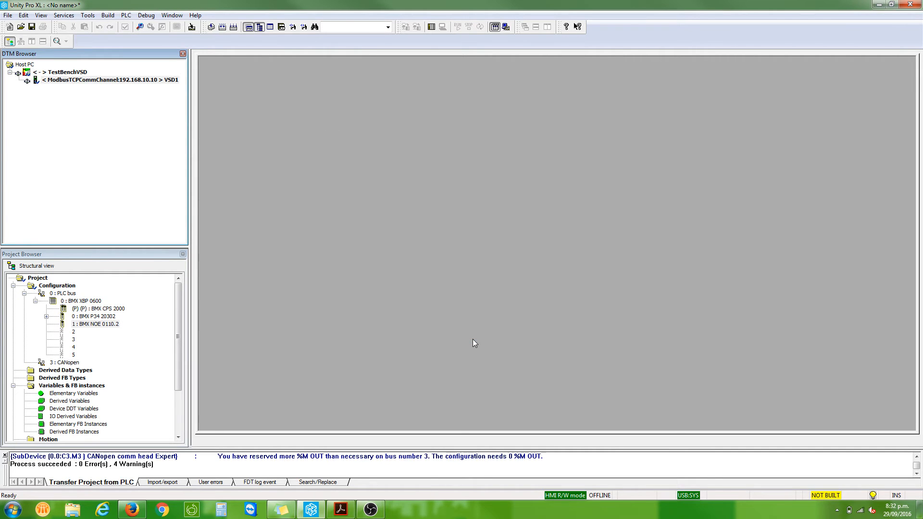
Open the VSD1 drive configuration, maximise it, and display the Protocol & Drive Profiles parameters of Port - Modbus TCP.
right_click(105, 85)
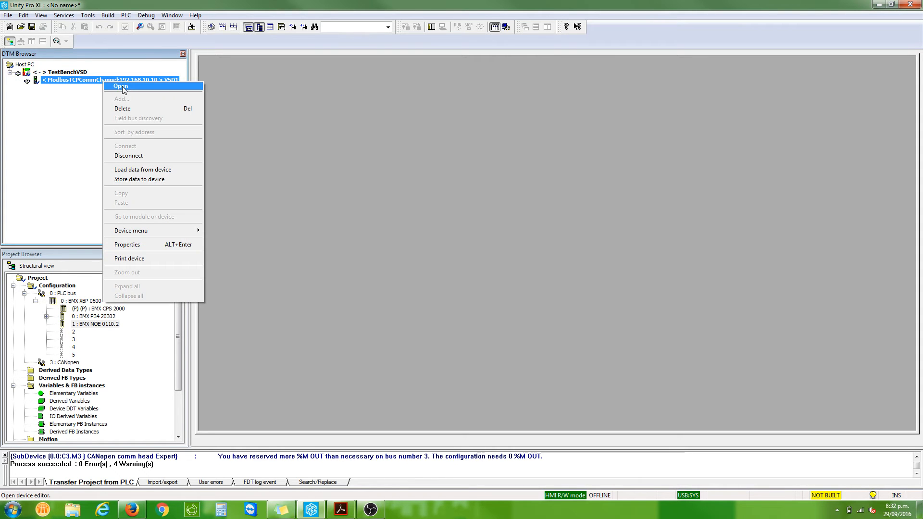
click(123, 87)
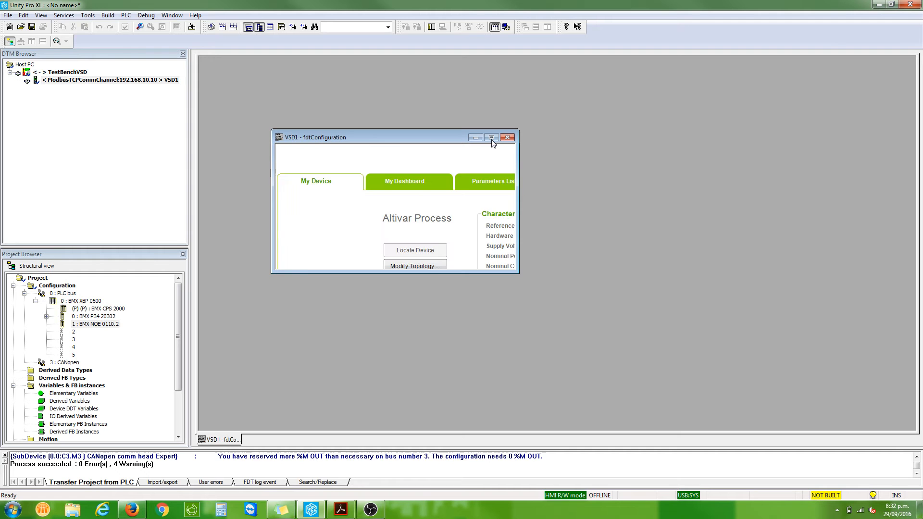
click(491, 139)
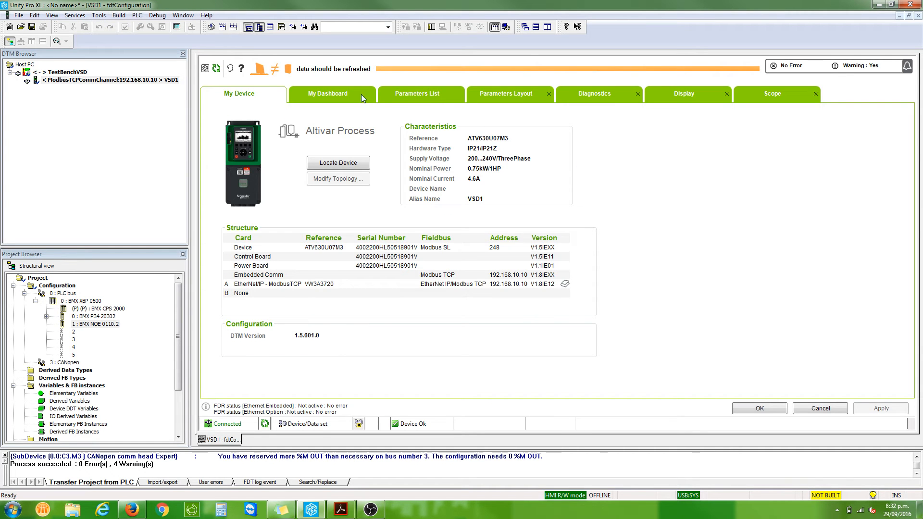
click(437, 95)
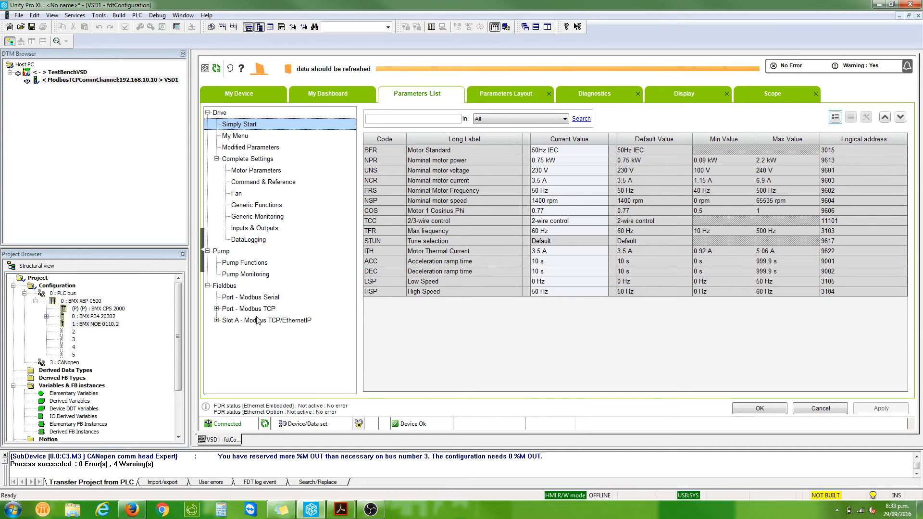
click(217, 309)
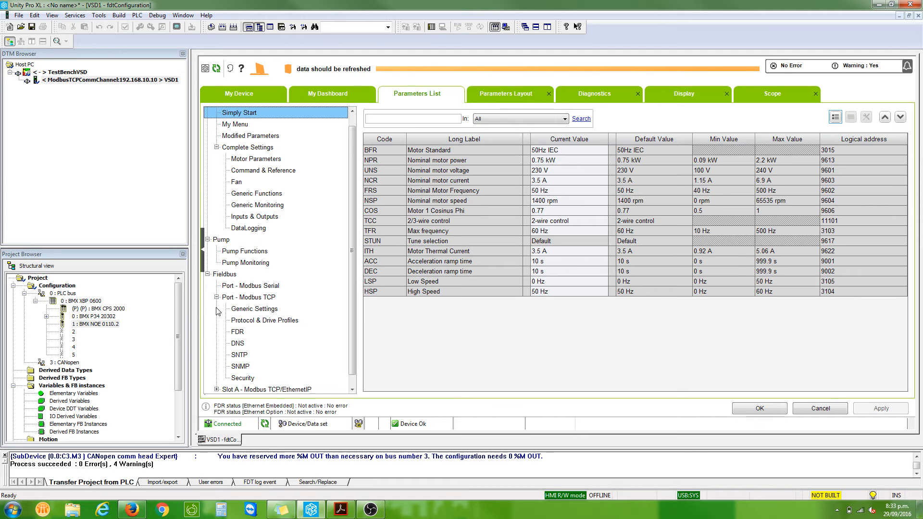
click(264, 321)
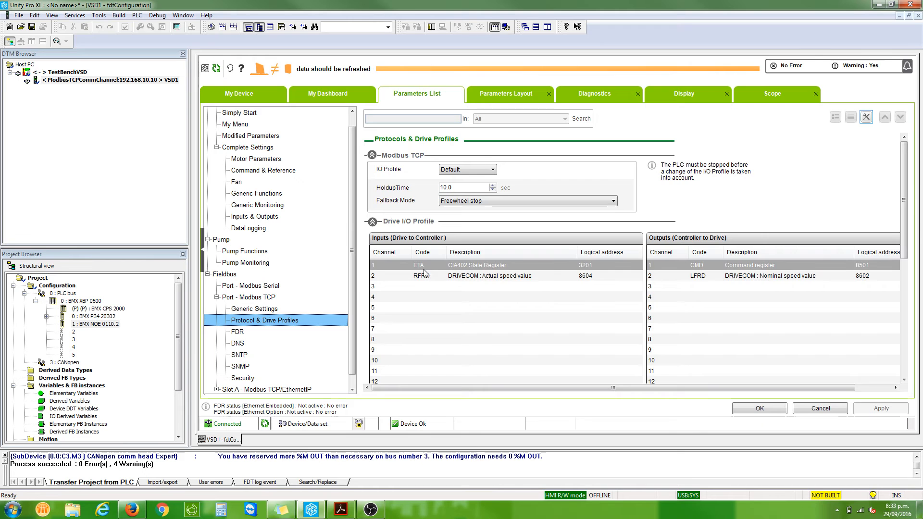
Examine the Modbus TCP Drive I/O Profile's input and output channels with their codes, descriptions and logical addresses.
scroll(424, 273, down, 5)
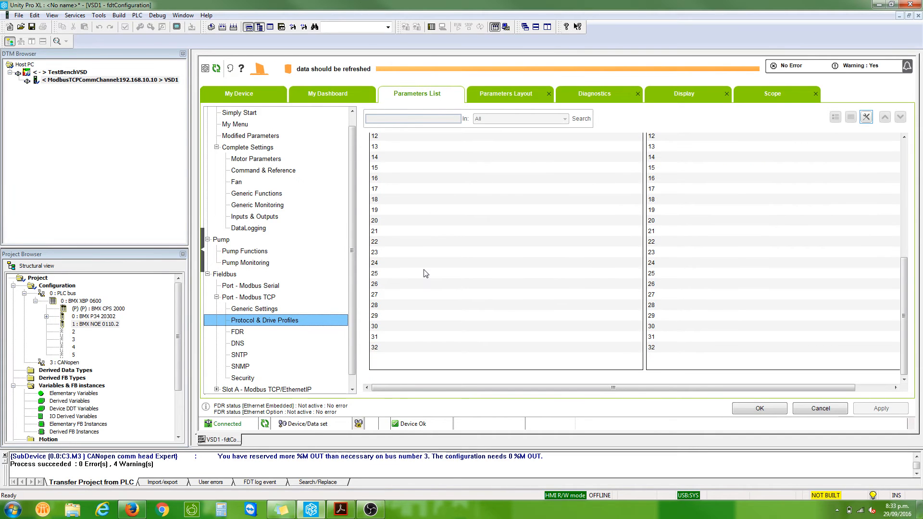
scroll(429, 291, up, 5)
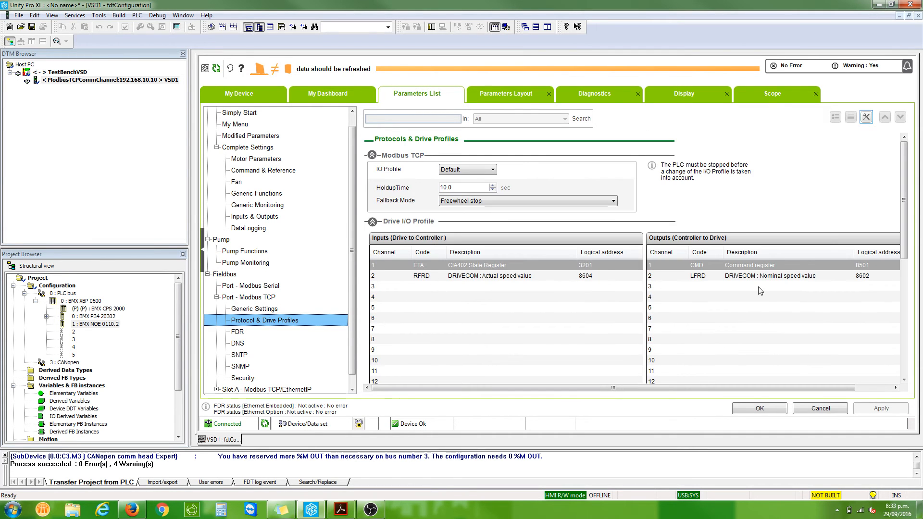
scroll(760, 291, down, 5)
scroll(763, 248, up, 5)
click(438, 275)
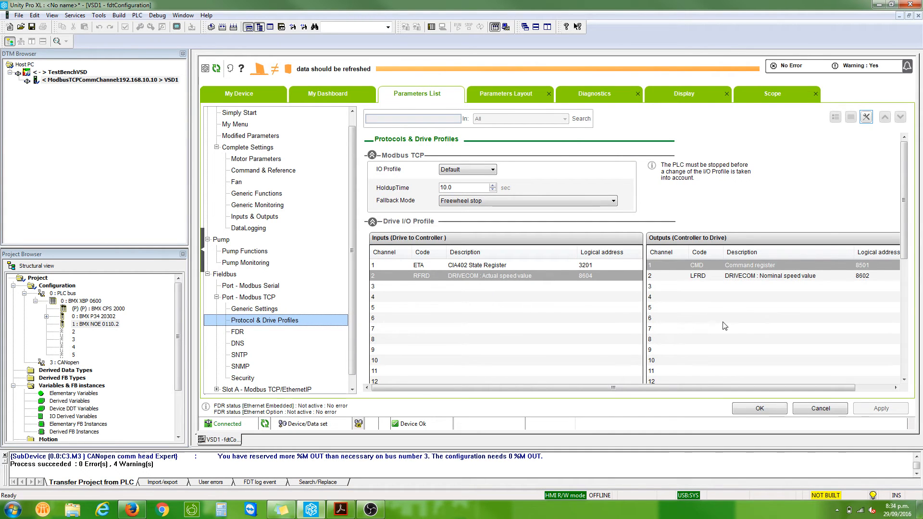
scroll(725, 325, down, 3)
scroll(725, 322, up, 3)
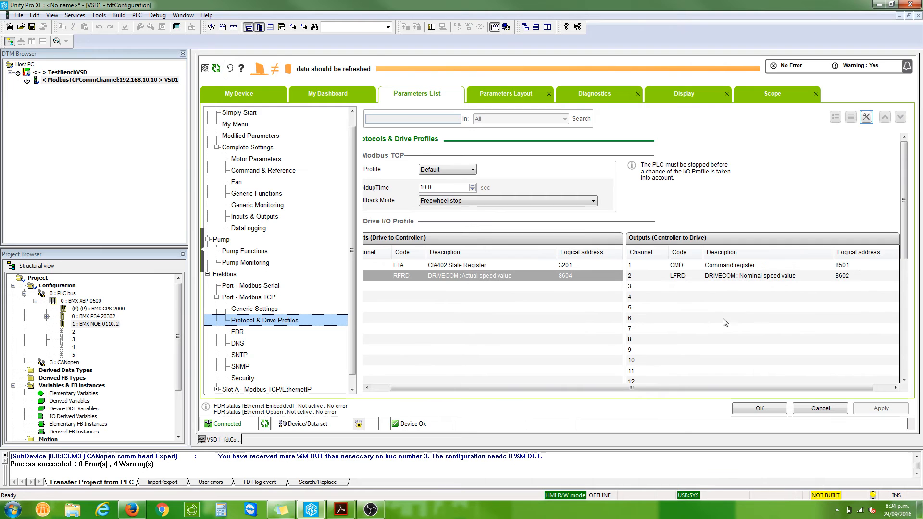
click(705, 269)
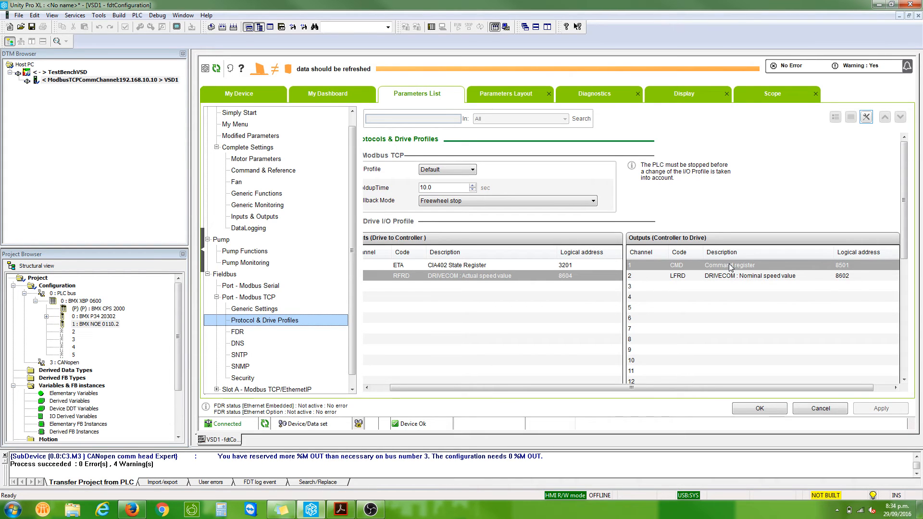
click(747, 281)
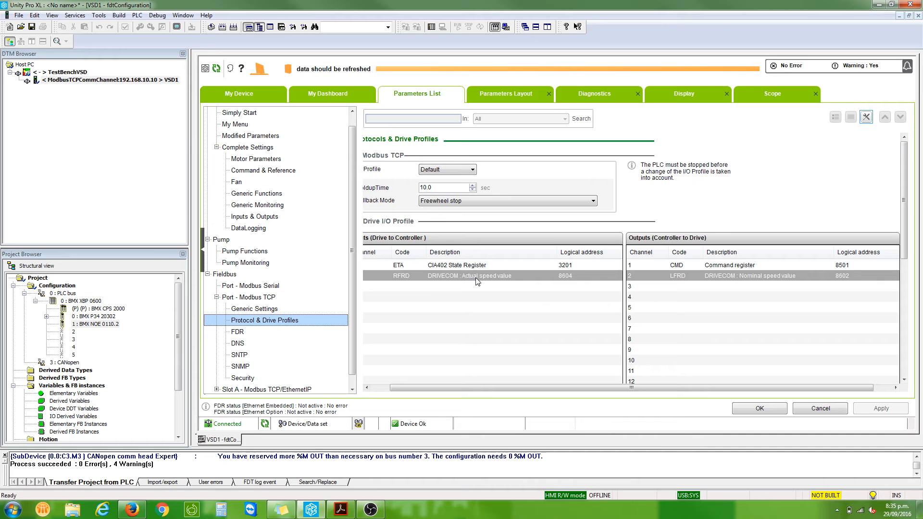
Modify input channel 2 of the Drive I/O Profile to RFR : Motor Frequency, searching the parameters for "rfr".
scroll(477, 282, down, 3)
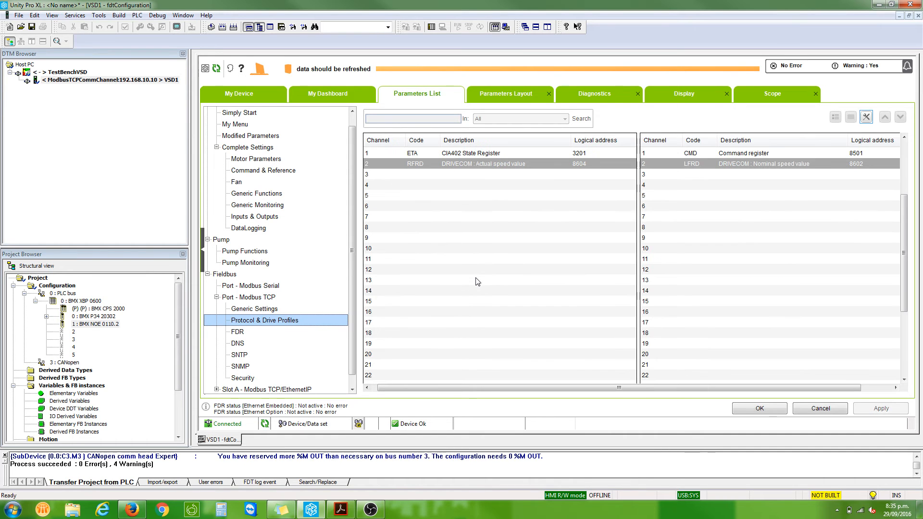
right_click(462, 165)
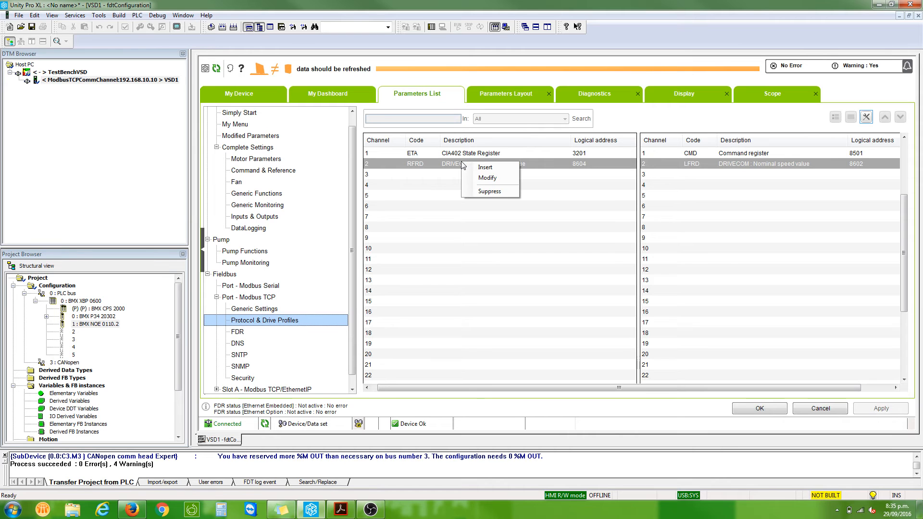
click(488, 178)
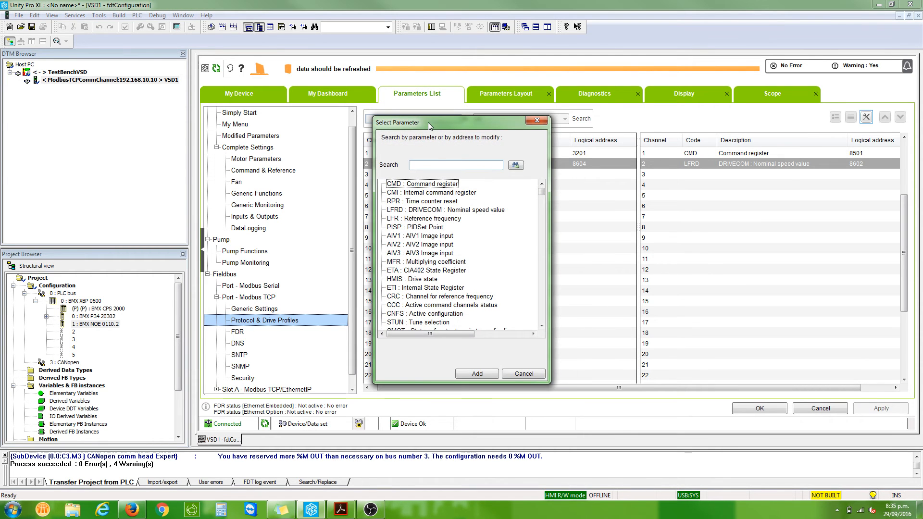
drag(428, 122, 268, 120)
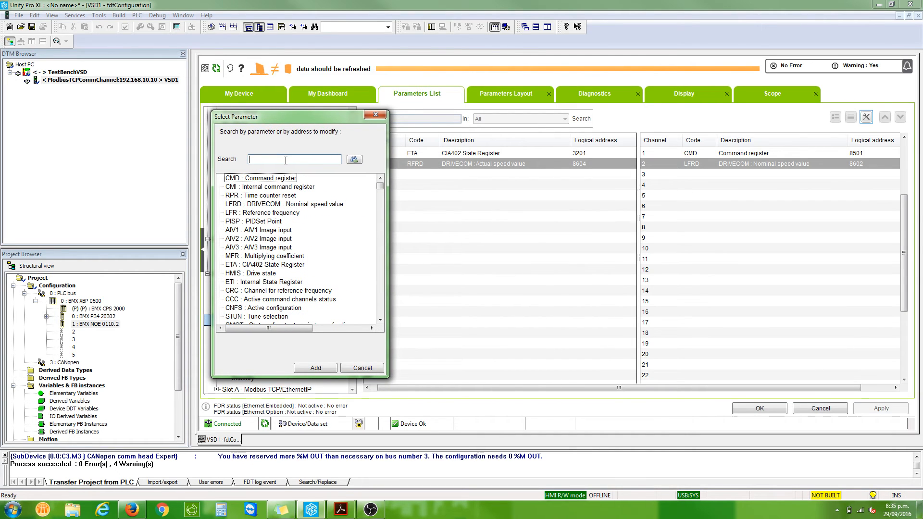
text(rfr)
click(354, 160)
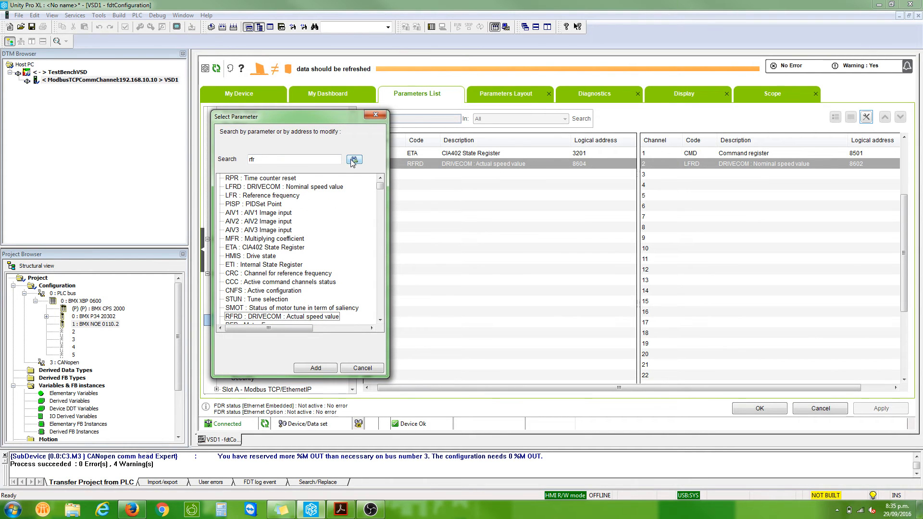
click(354, 161)
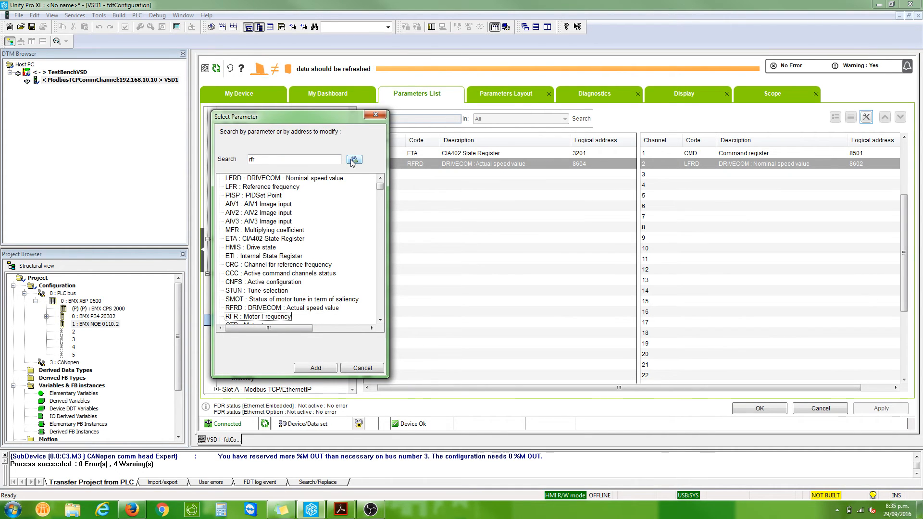
double_click(251, 317)
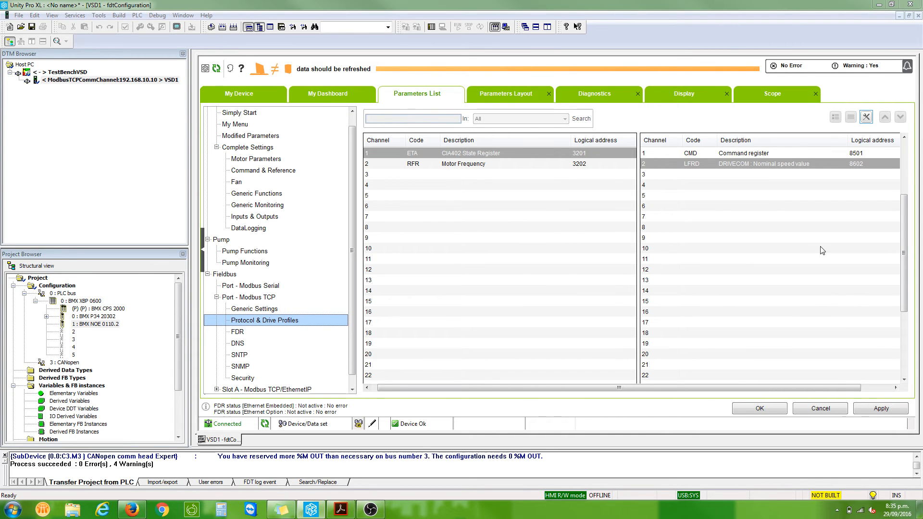
Modify output channel 2 of the Drive I/O Profile to LFR : Reference frequency and apply the profile changes.
right_click(774, 168)
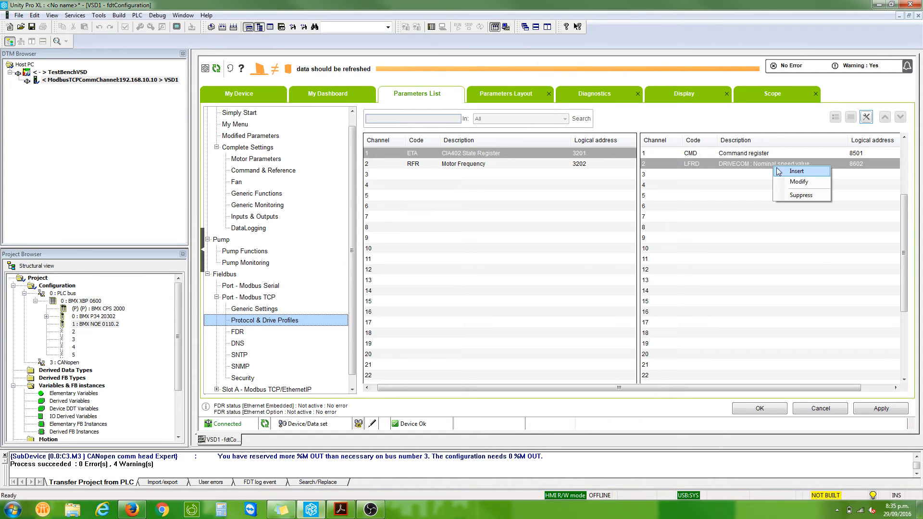
click(799, 182)
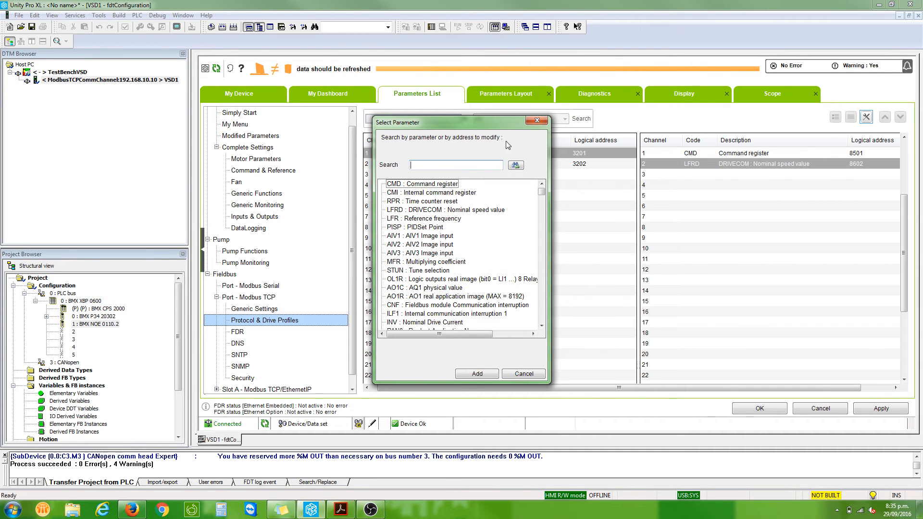
double_click(441, 221)
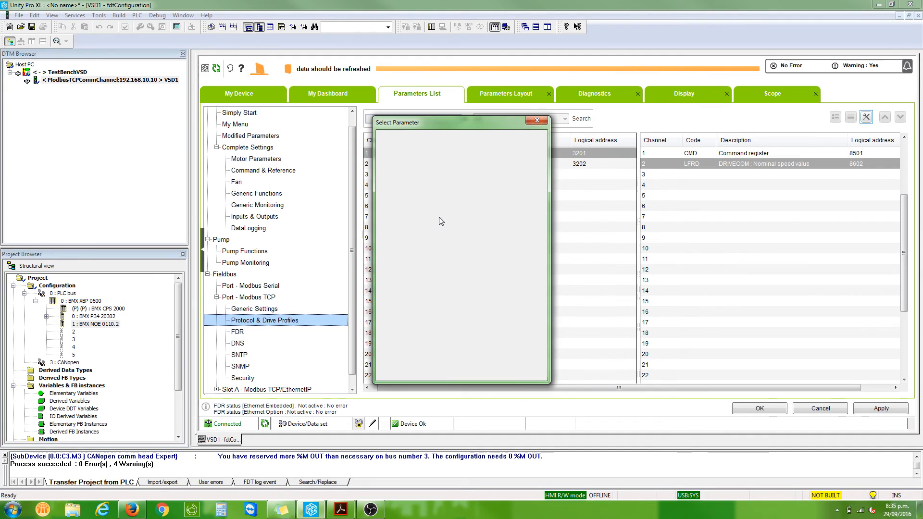
click(872, 413)
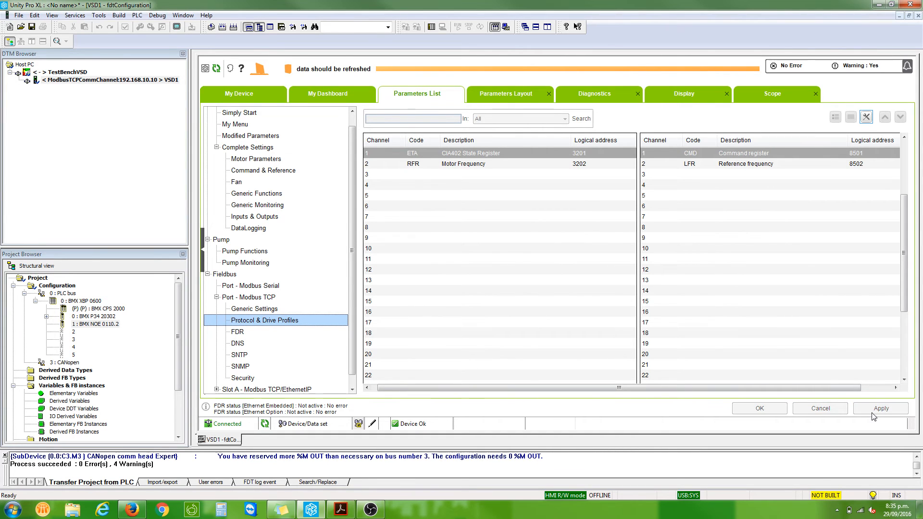
click(128, 16)
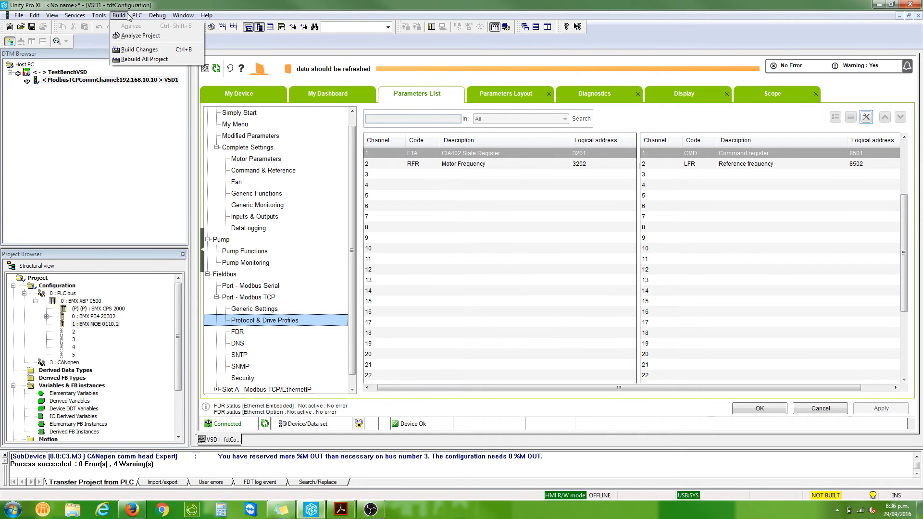
click(129, 16)
click(136, 16)
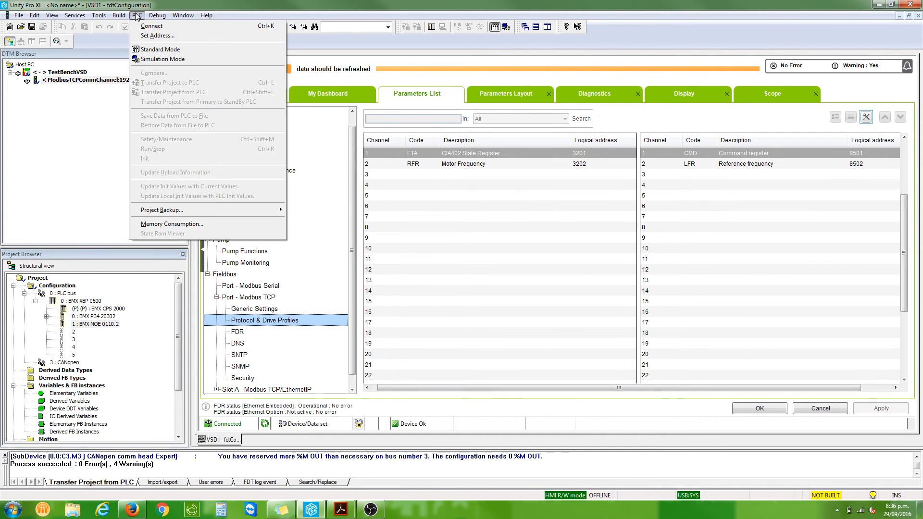
click(528, 330)
click(528, 331)
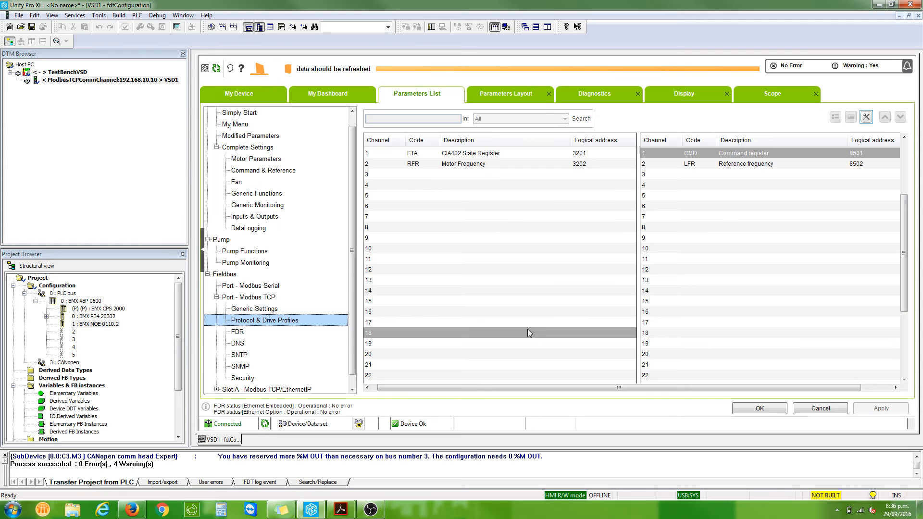
In the Command & Reference settings, set Control mode configuration (CHCF) to I/O mode, accepting the unanticipated equipment operation warning.
scroll(756, 354, up, 3)
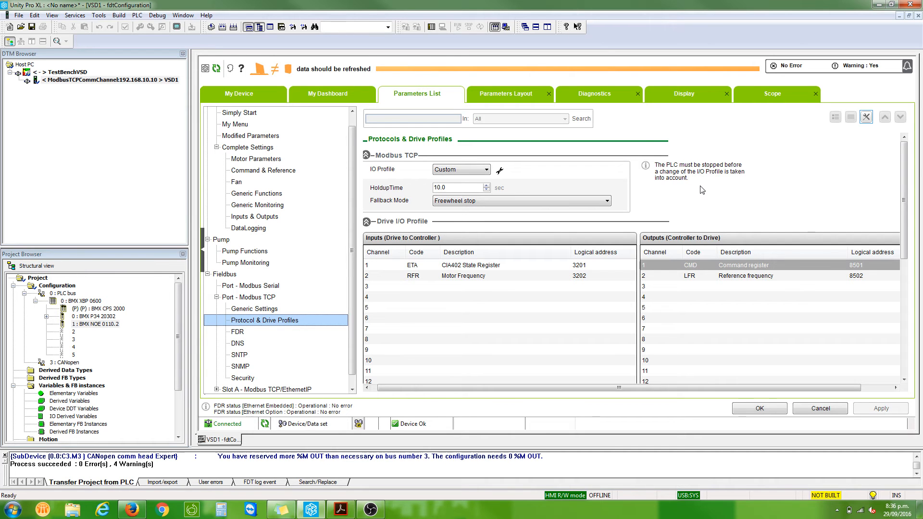
scroll(702, 191, down, 3)
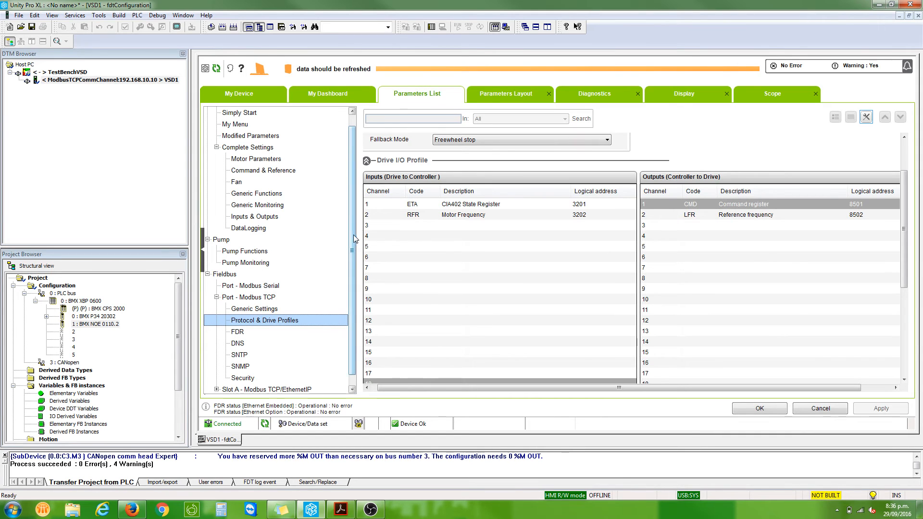
scroll(353, 239, up, 1)
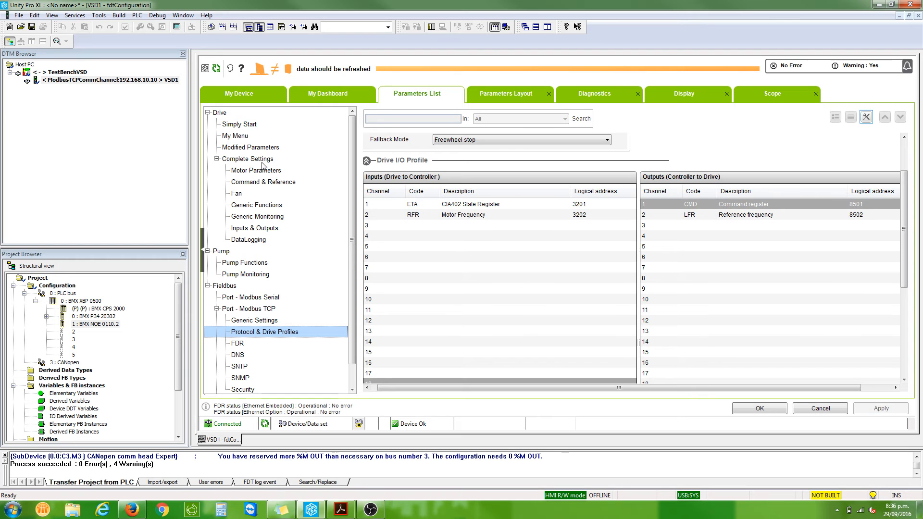
click(271, 187)
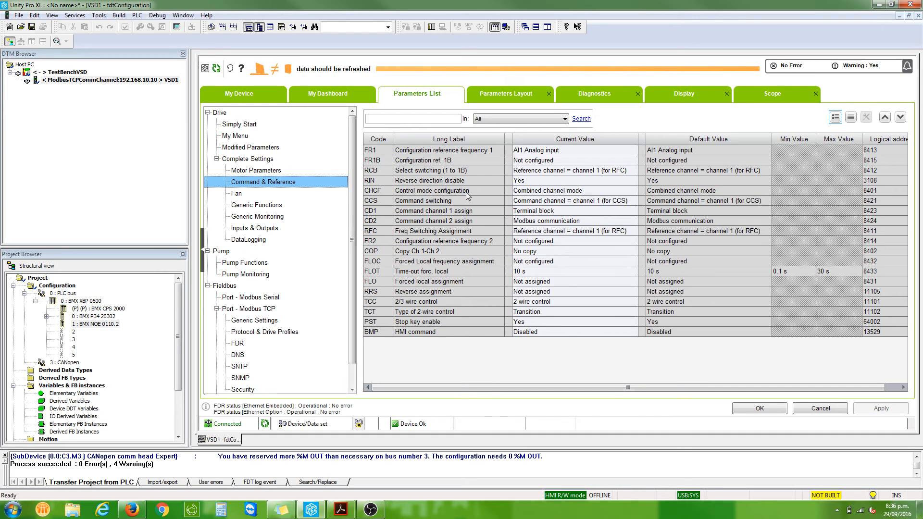
click(635, 189)
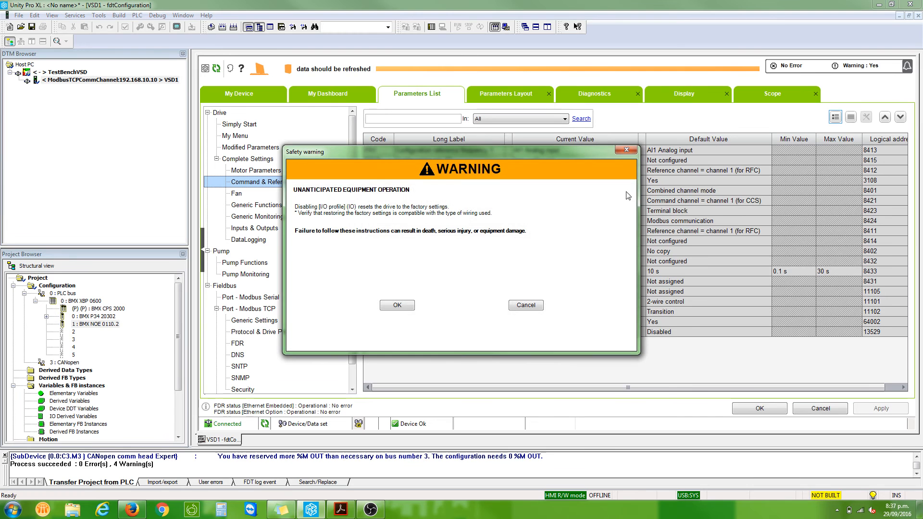
click(395, 306)
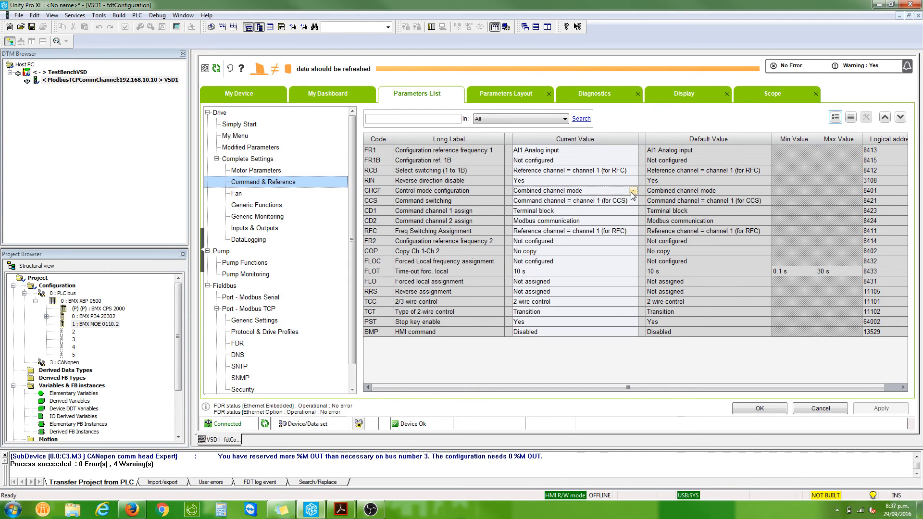
click(633, 192)
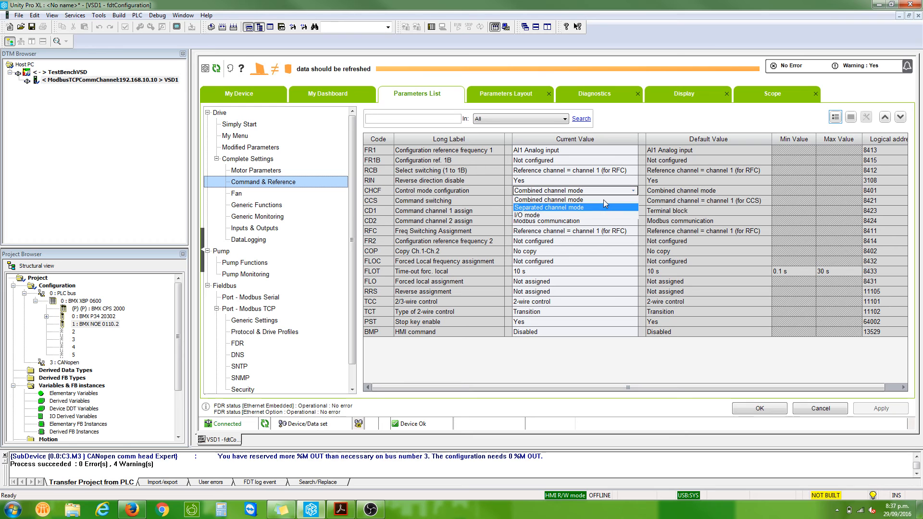
click(592, 215)
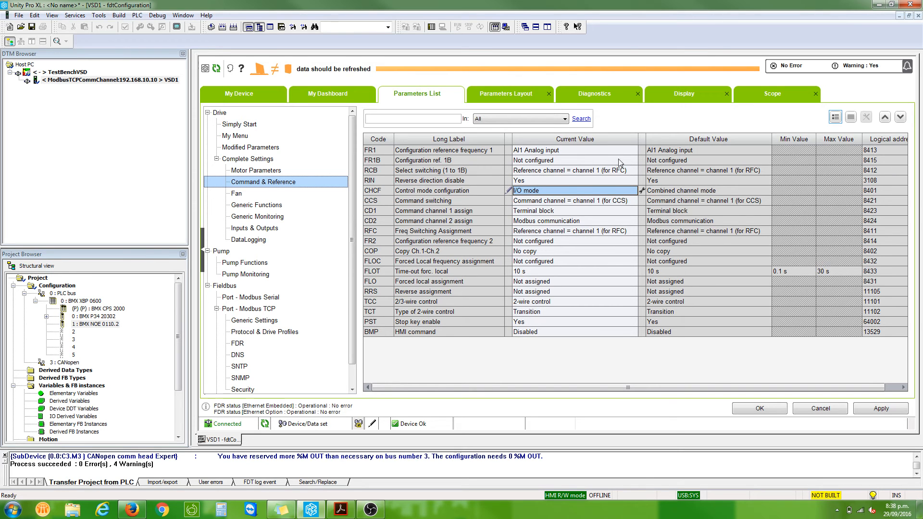
Set Configuration reference frequency 1 (FR1) to Embedded Ethernet.
click(635, 149)
click(633, 150)
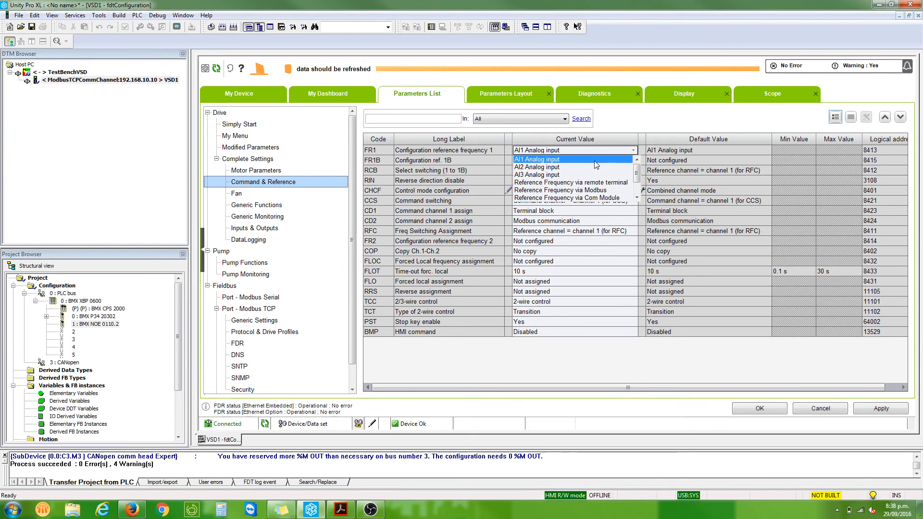
click(637, 197)
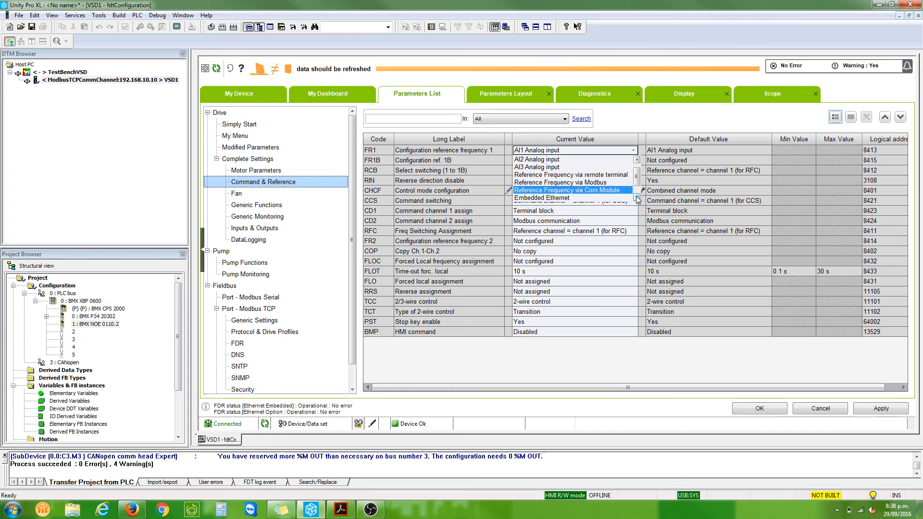
click(618, 198)
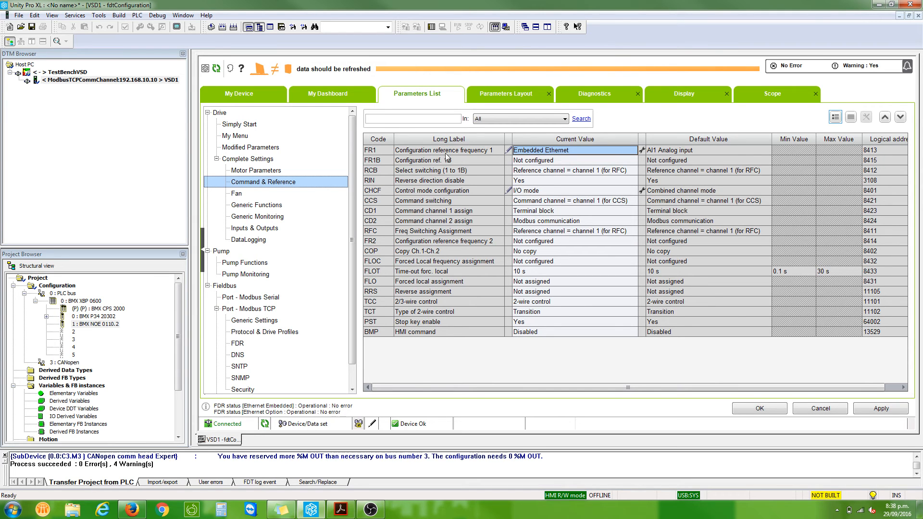
Assign command channel 1 (CD1) to Ethernet, then apply the drive settings and close the VSD1 configuration.
click(545, 212)
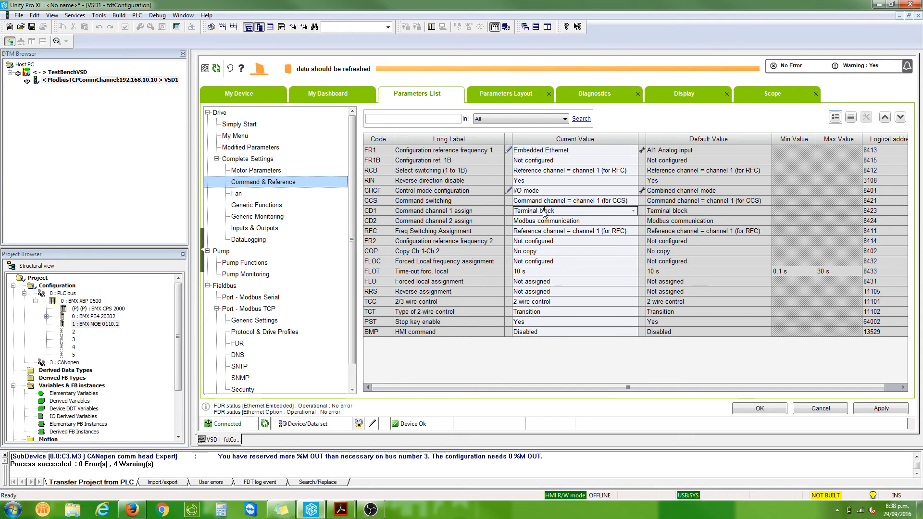
click(633, 211)
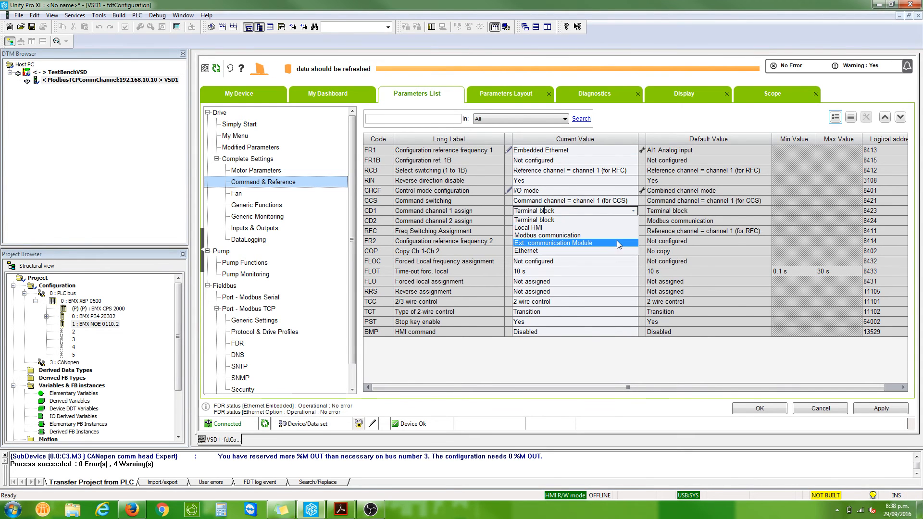
click(610, 251)
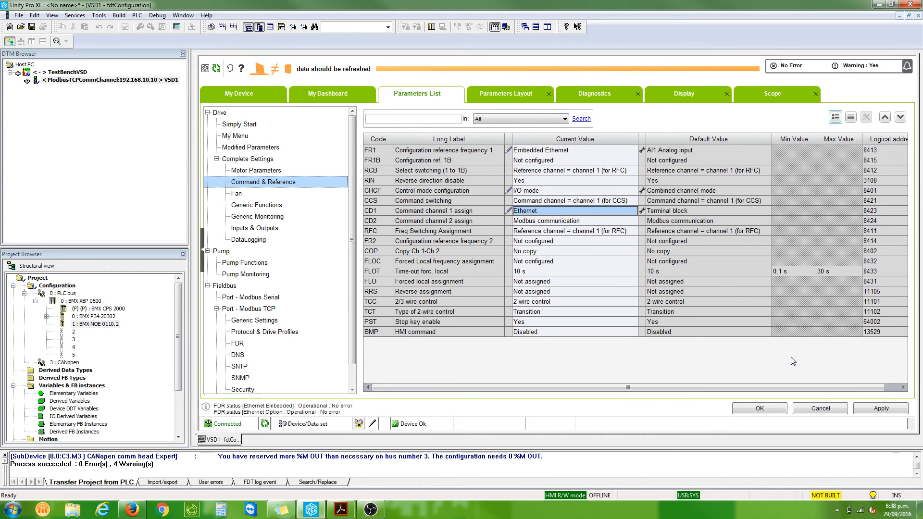
click(864, 413)
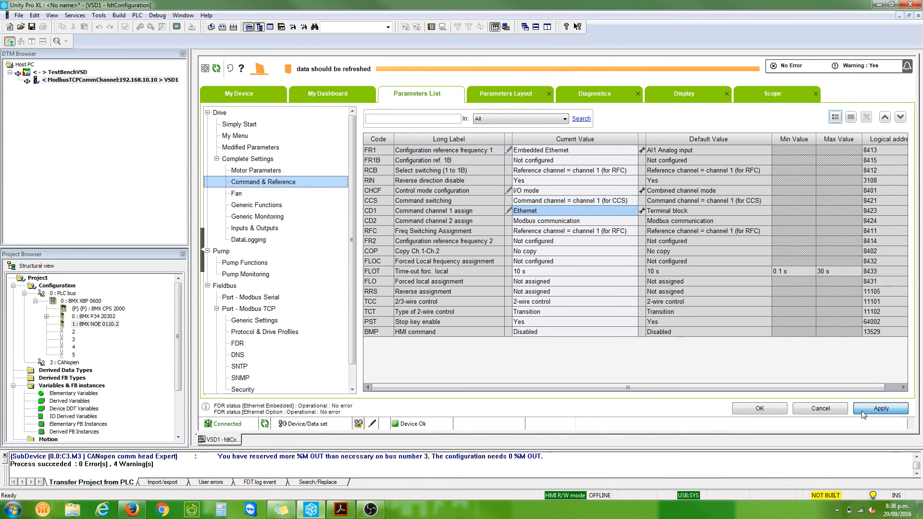
click(780, 411)
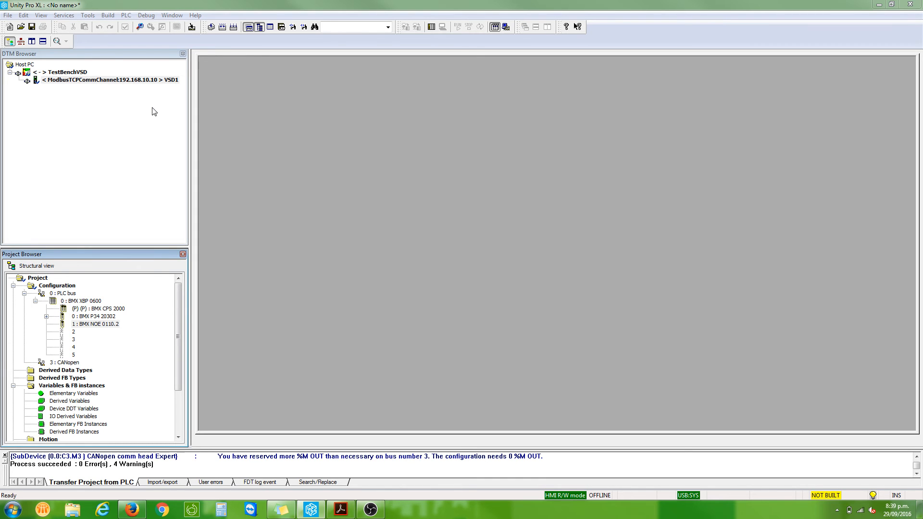
Rebuild the entire project, confirming the complete rebuild instead of generating only the modifications.
click(125, 16)
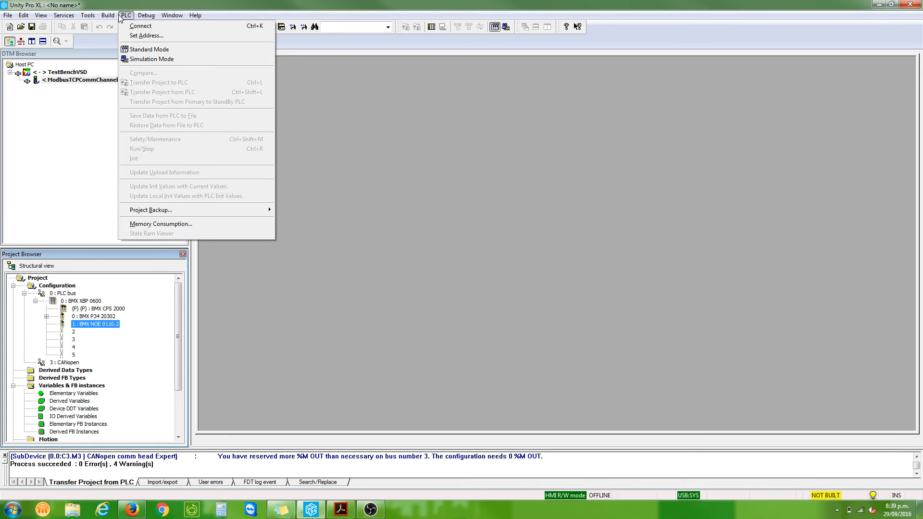
mouse_move(108, 15)
click(133, 59)
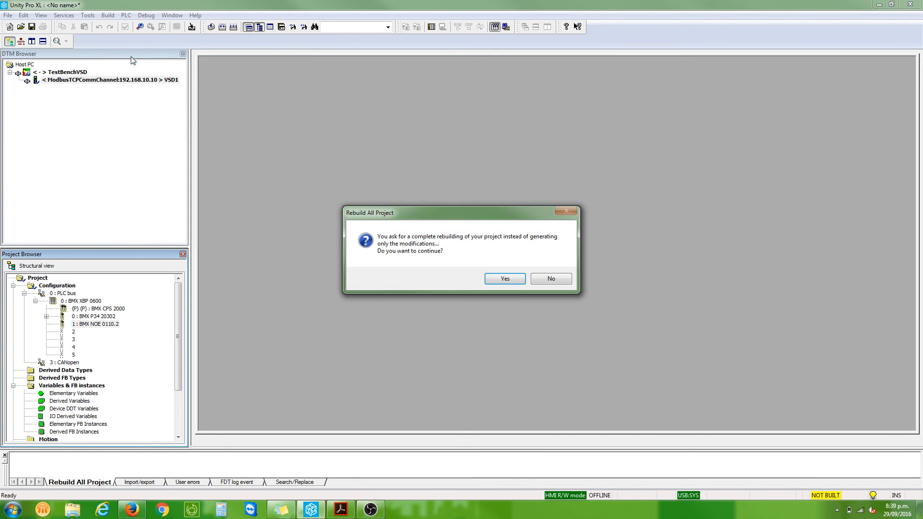
click(505, 282)
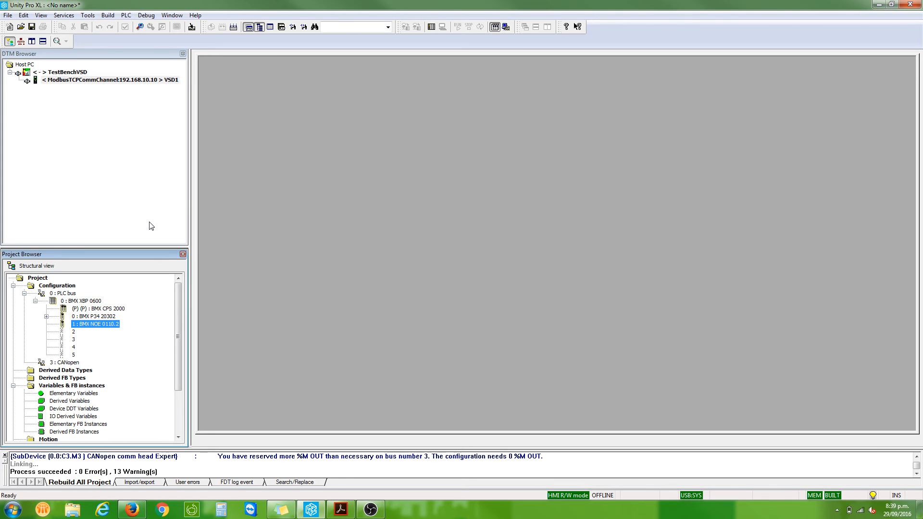
Connect to the PLC and transfer the project to it, confirming the PLC stop and the run after transfer.
click(109, 16)
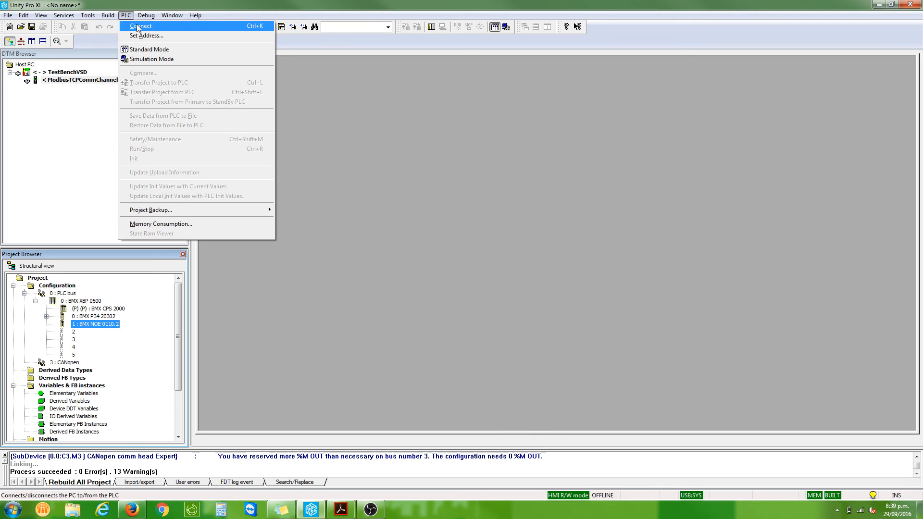
click(139, 26)
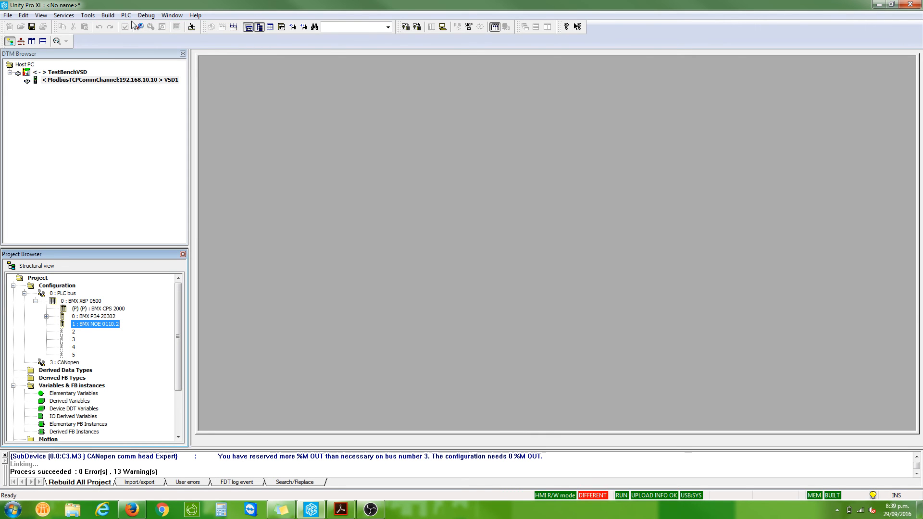
click(126, 16)
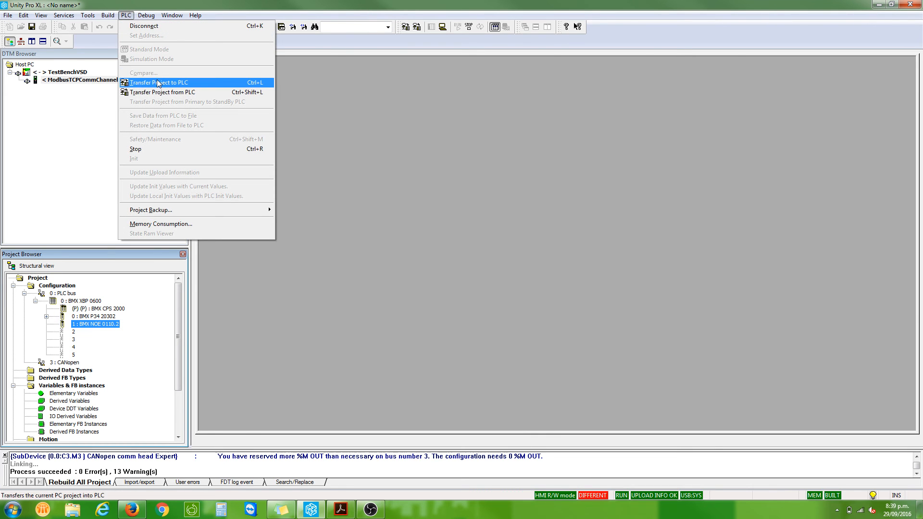
click(158, 83)
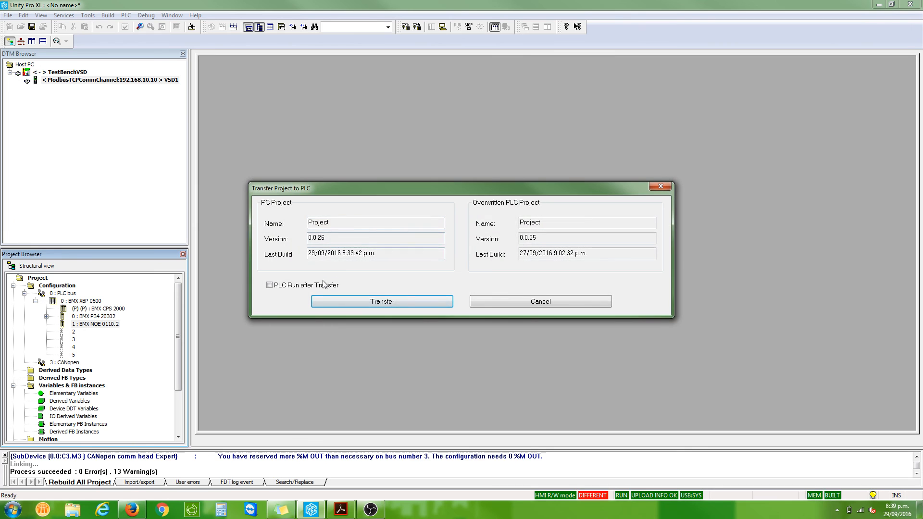
click(343, 302)
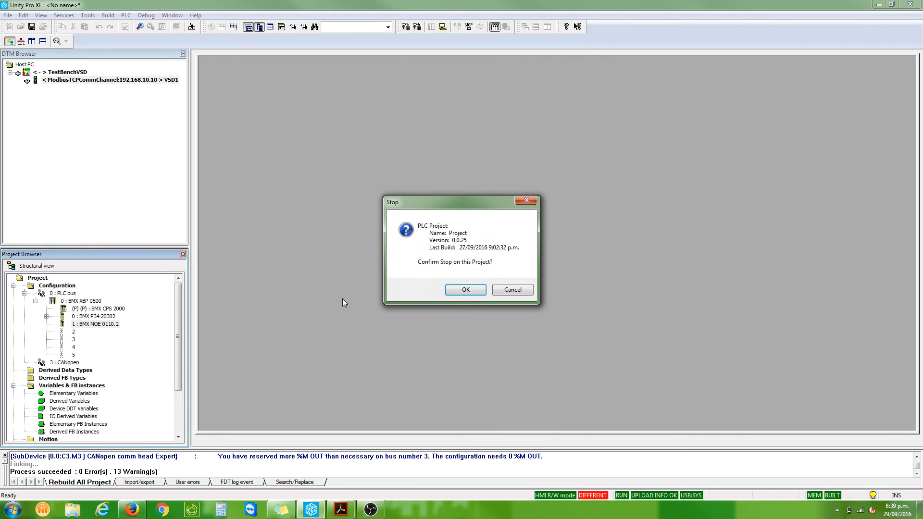
click(450, 289)
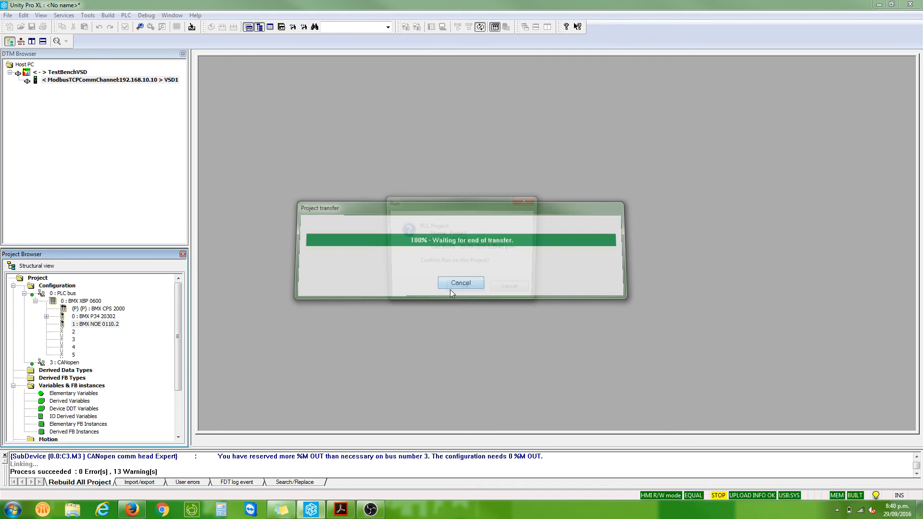
click(451, 291)
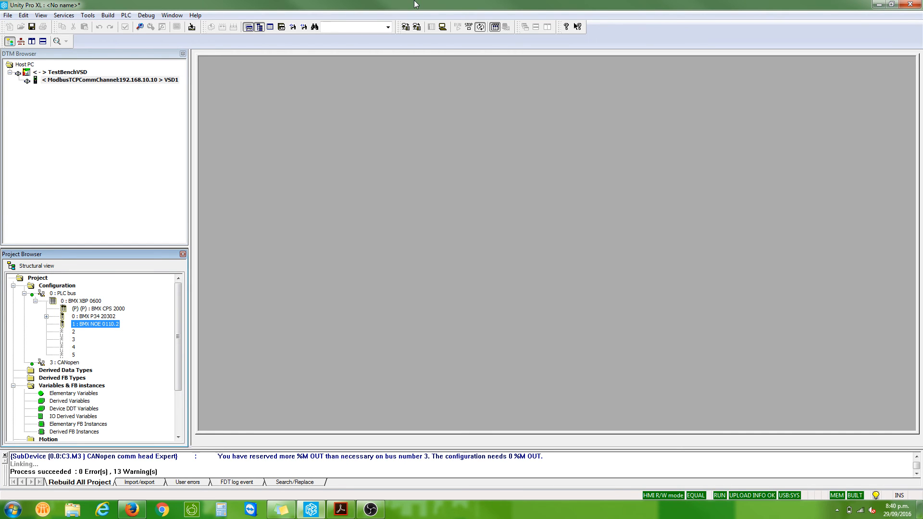
Fit the program window to half the screen with an enlarged Project Browser, and create an animation table named Table.
drag(416, 4, 919, 143)
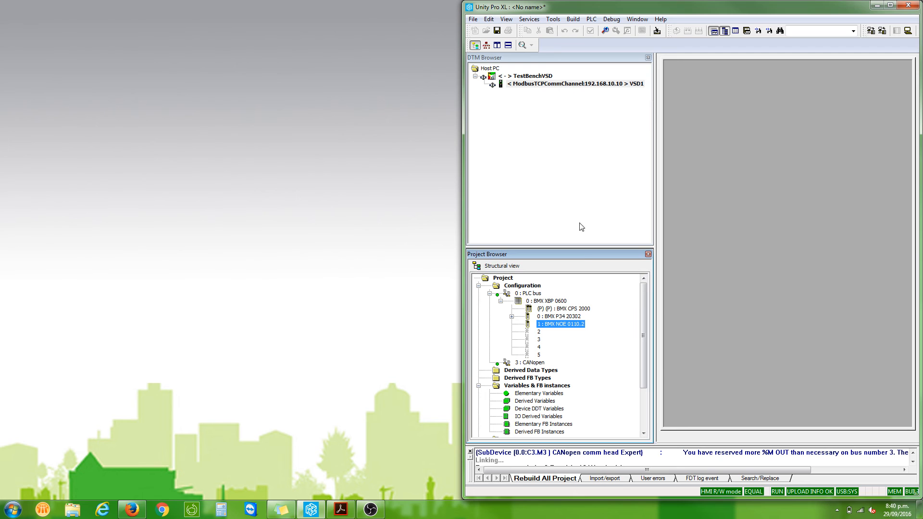
drag(582, 252, 575, 125)
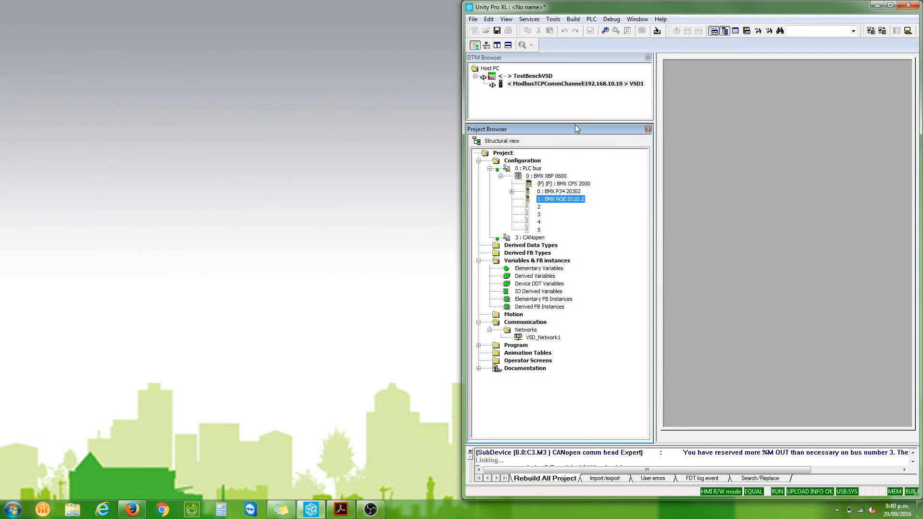
click(508, 354)
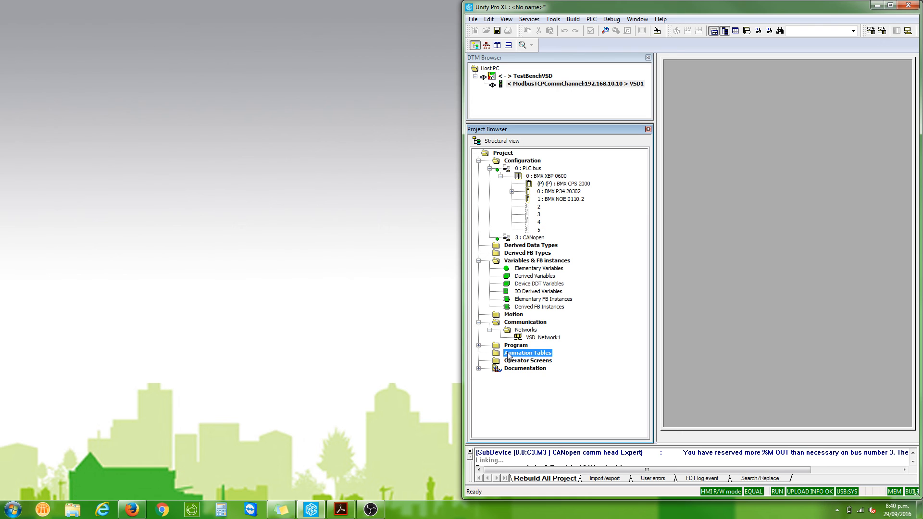
right_click(508, 356)
click(553, 186)
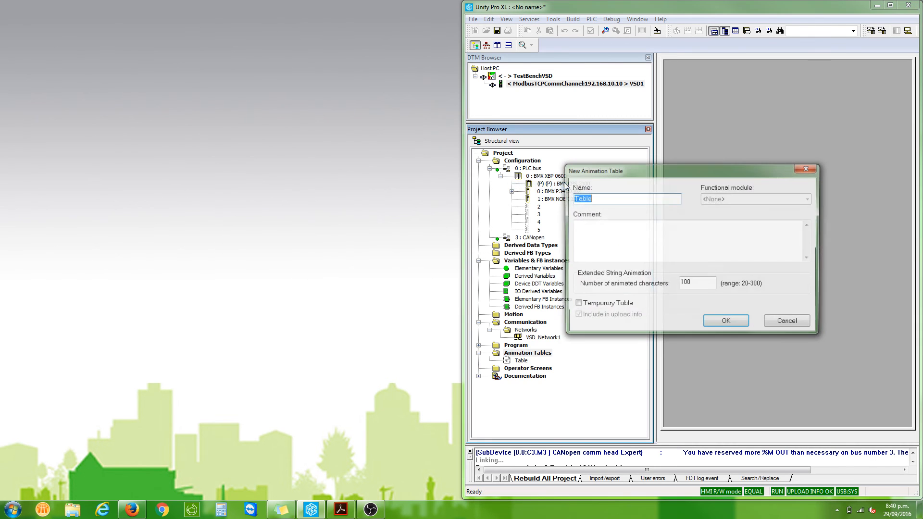
click(711, 325)
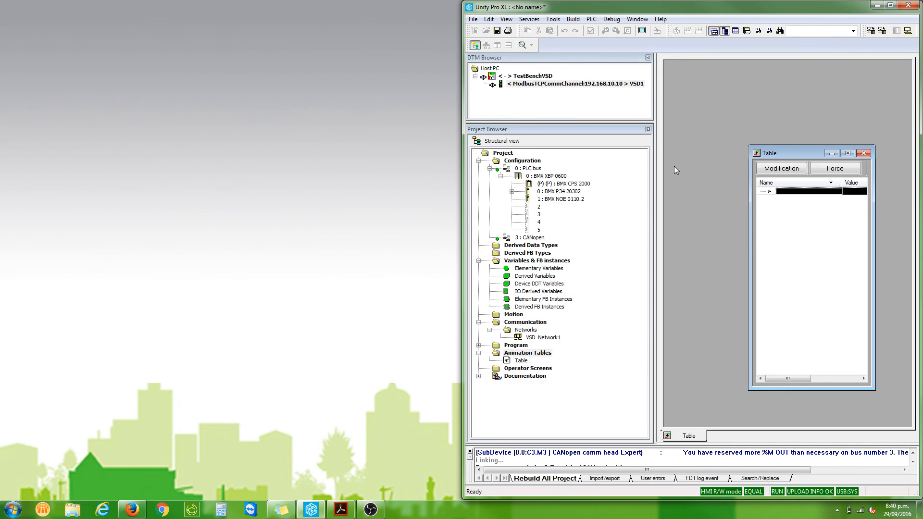
Narrow the DTM and Project Browser panes and maximize the animation table in the workspace.
click(655, 113)
drag(655, 111, 587, 119)
drag(726, 155, 653, 70)
click(701, 69)
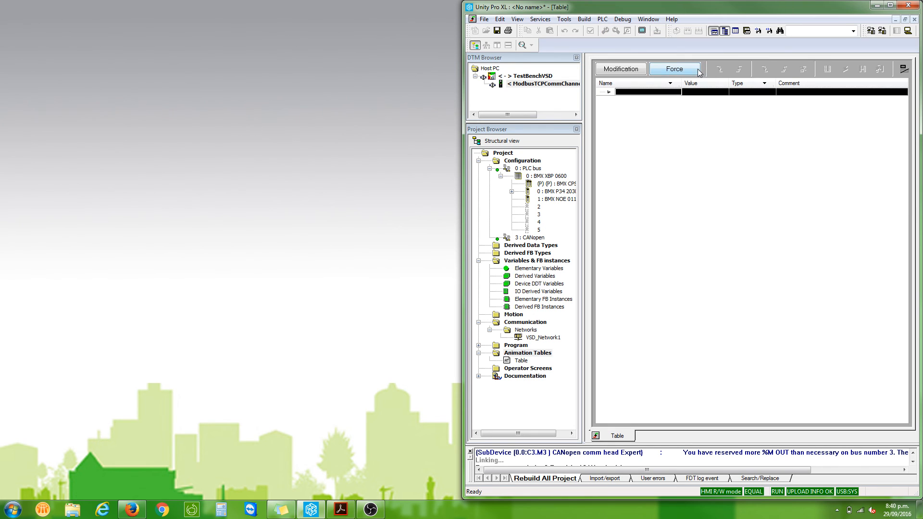
Add the variables %mw0, %mw1 and %mw11 to the animation table.
click(634, 92)
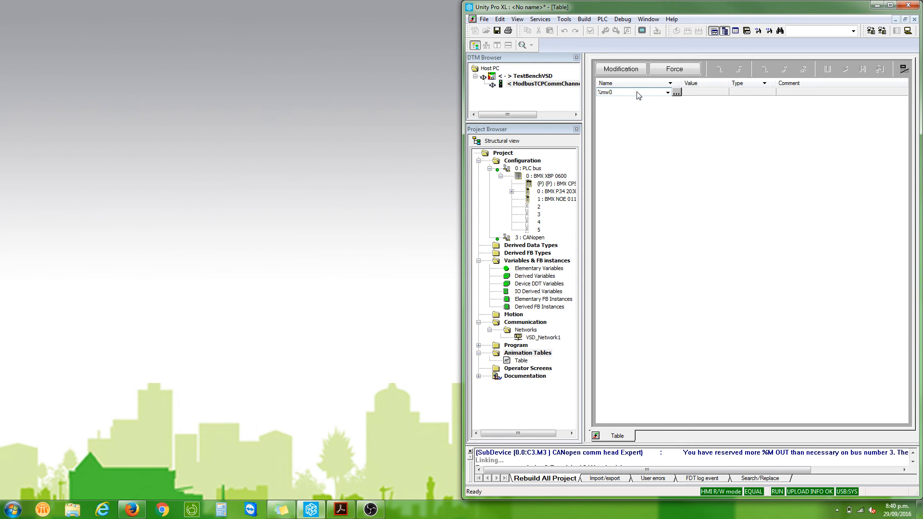
key(Return)
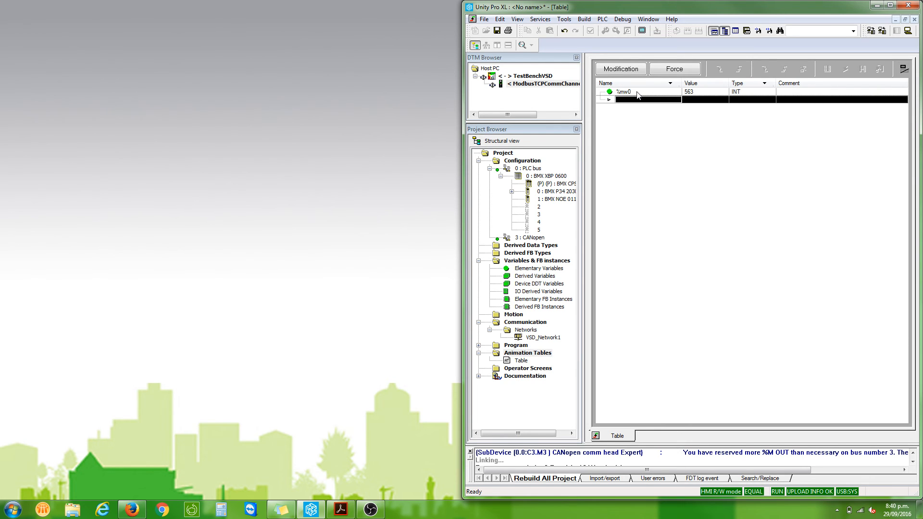
text(%mw1)
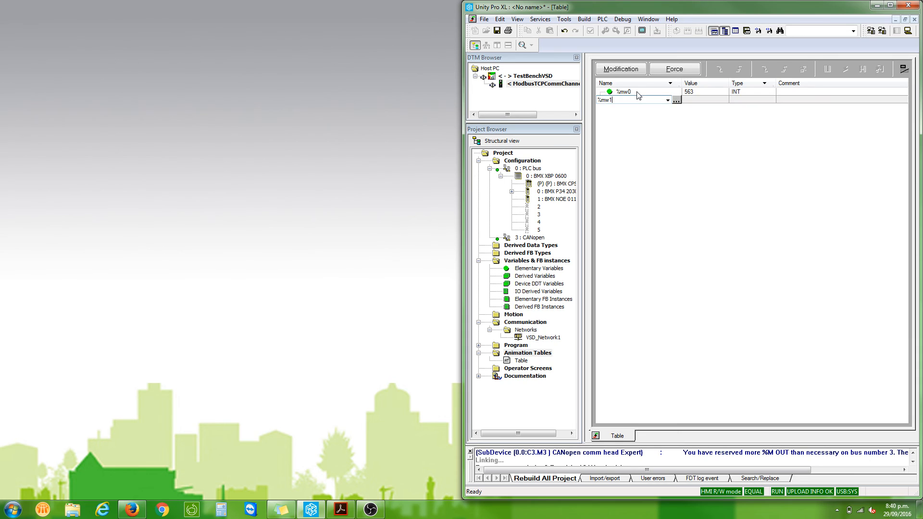
key(Return)
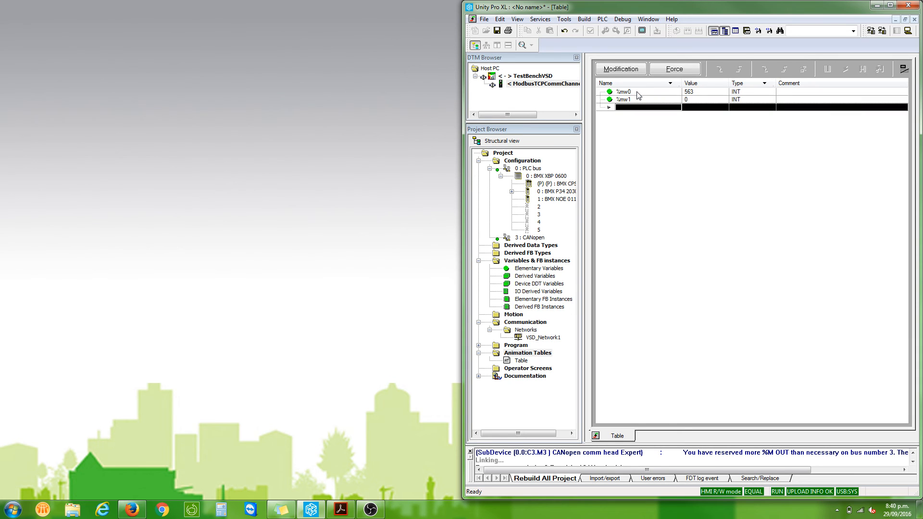
text(%mw11)
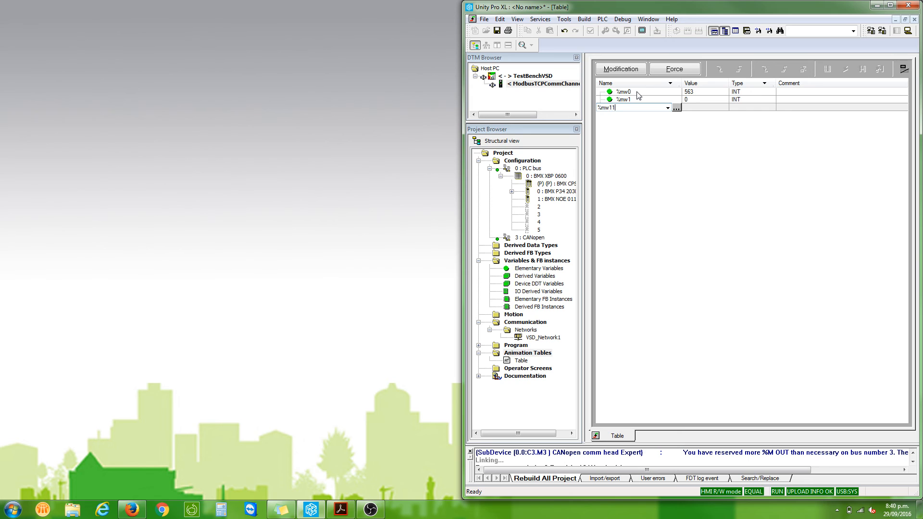
key(Return)
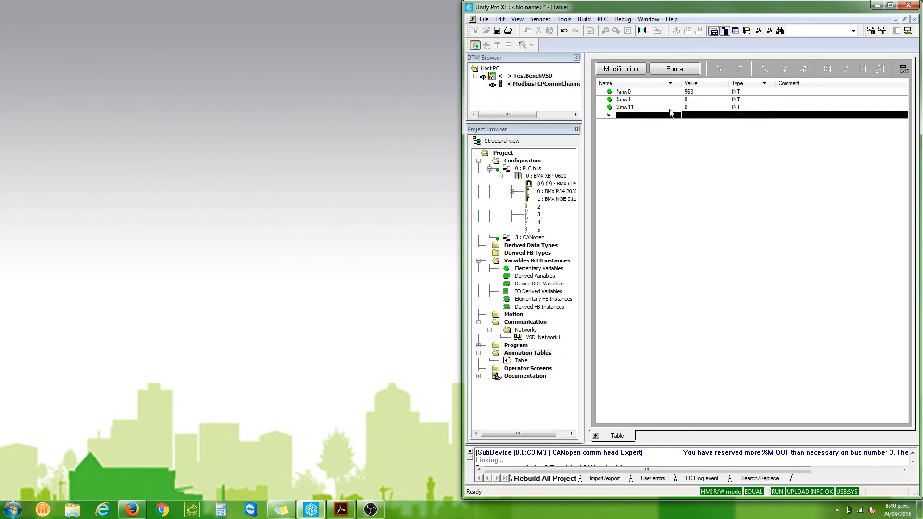
Change the %mw11 entry in the animation table to %mw10 and add %mw11 on the row below it.
text(%)
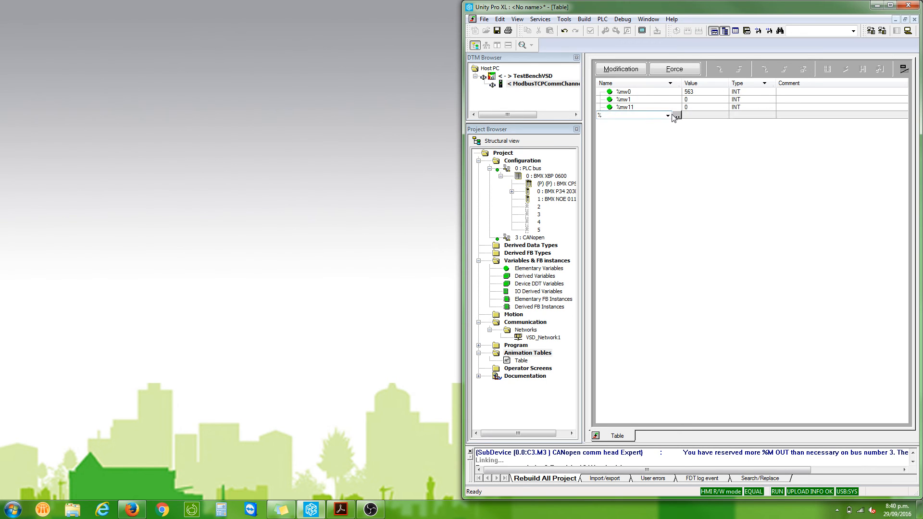
click(659, 108)
click(659, 108)
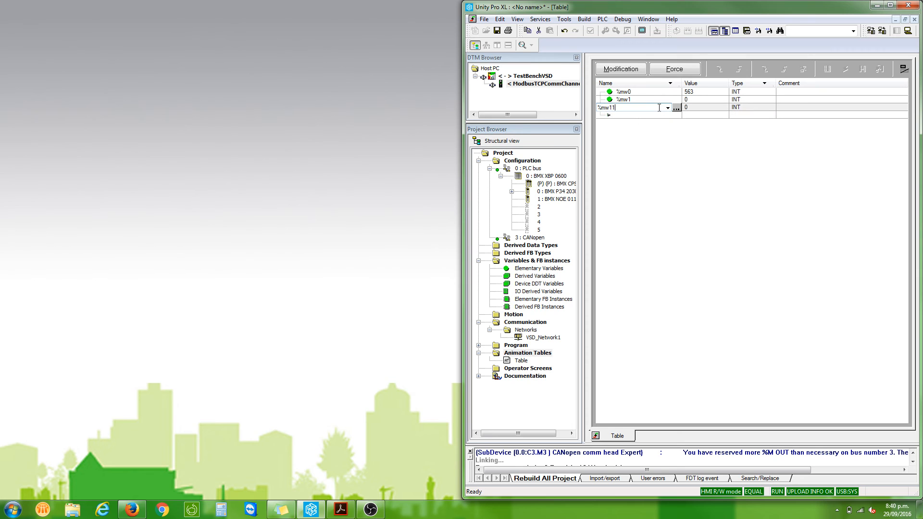
key(Return)
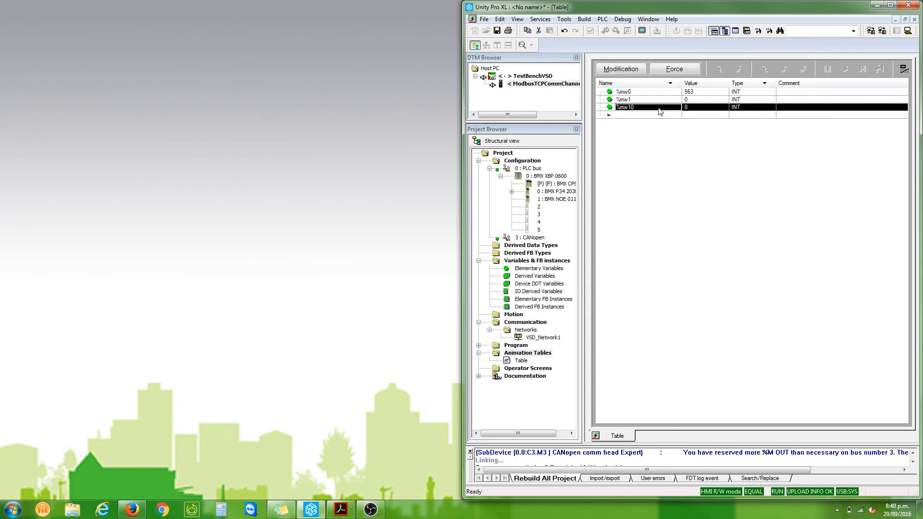
click(657, 115)
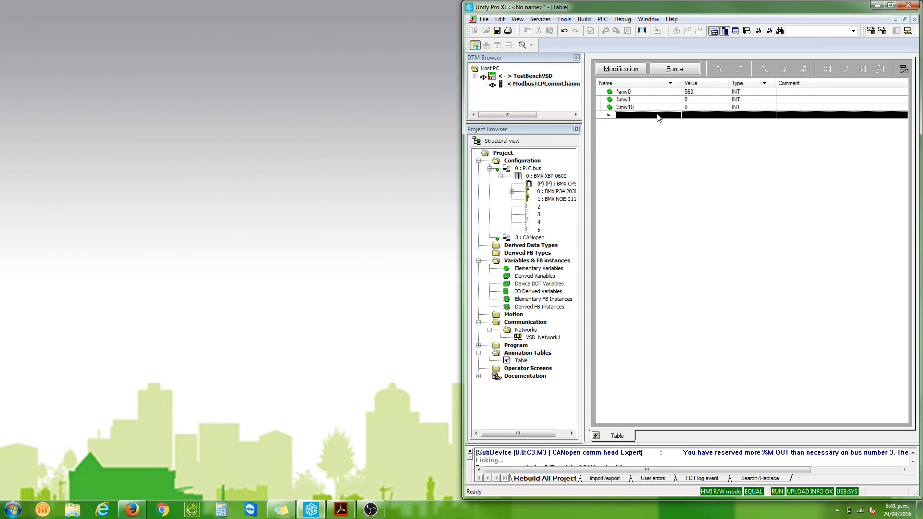
text(%mw11)
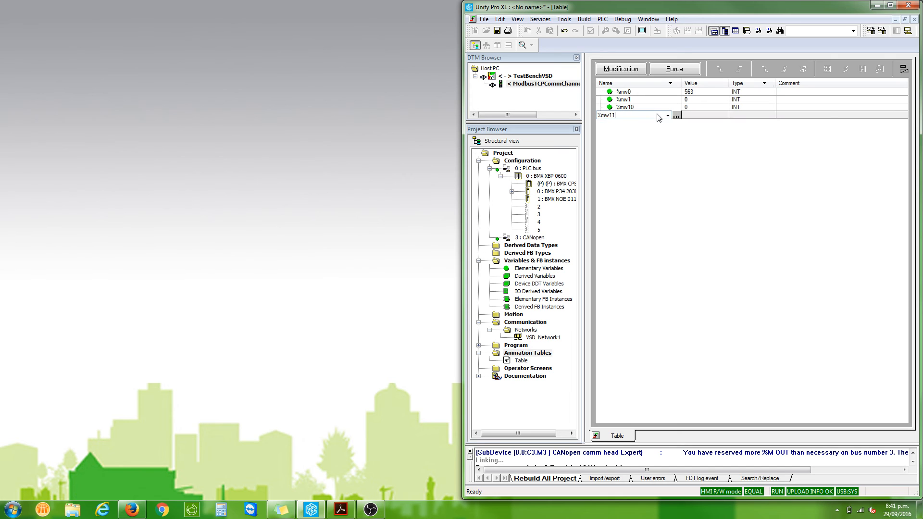
key(Return)
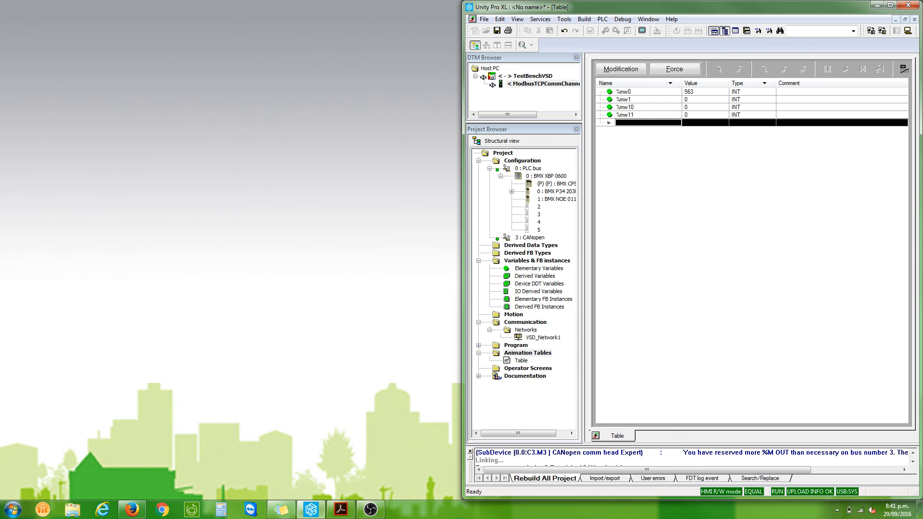
Switch to the Firefox window with the drive display's camera feed and place it beside the animation table.
click(133, 509)
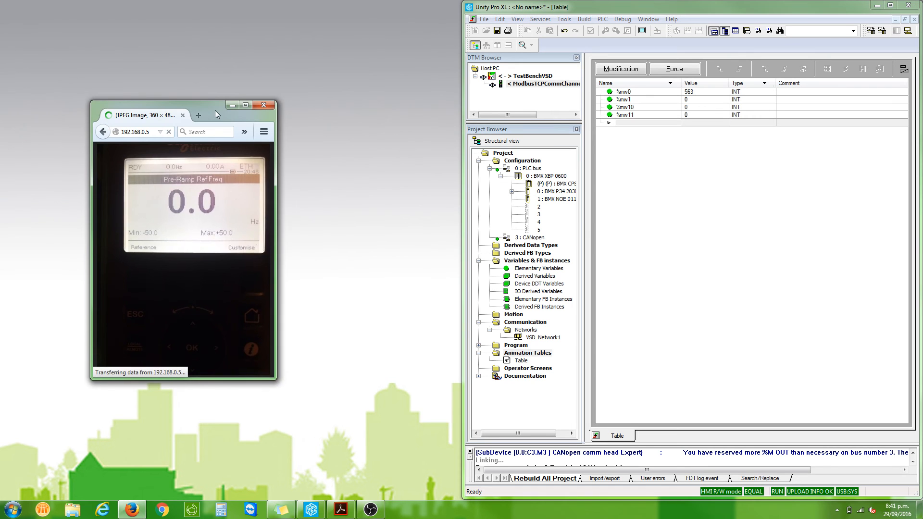
drag(215, 110, 237, 100)
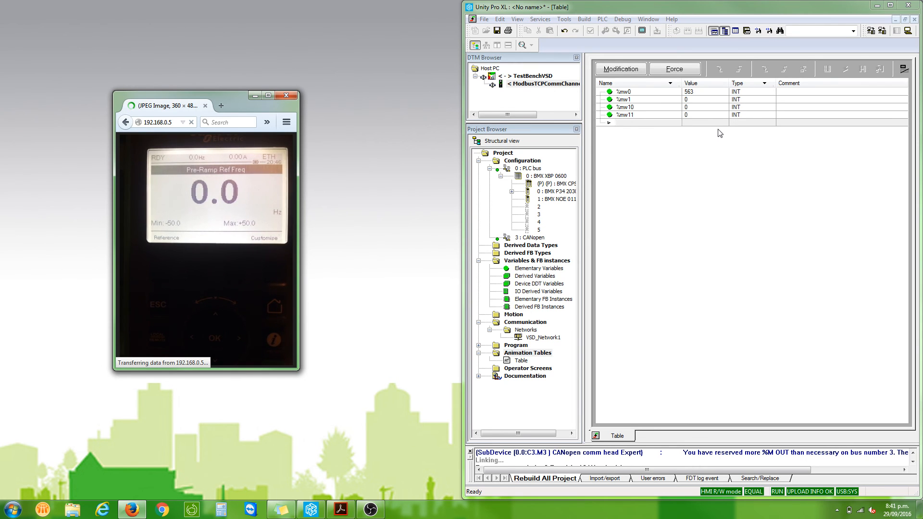
Set the display format of %mw10 to binary and widen the Value column to fit the full word.
click(754, 102)
click(760, 108)
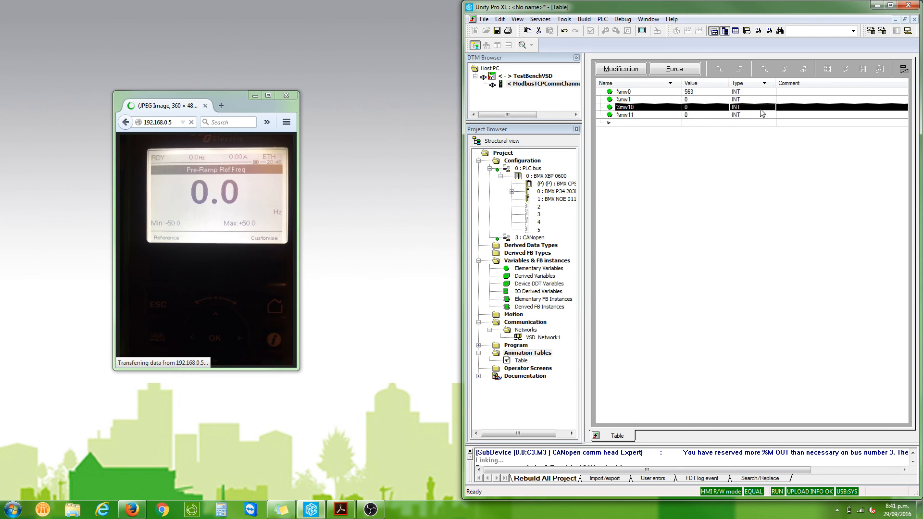
right_click(761, 109)
mouse_move(823, 221)
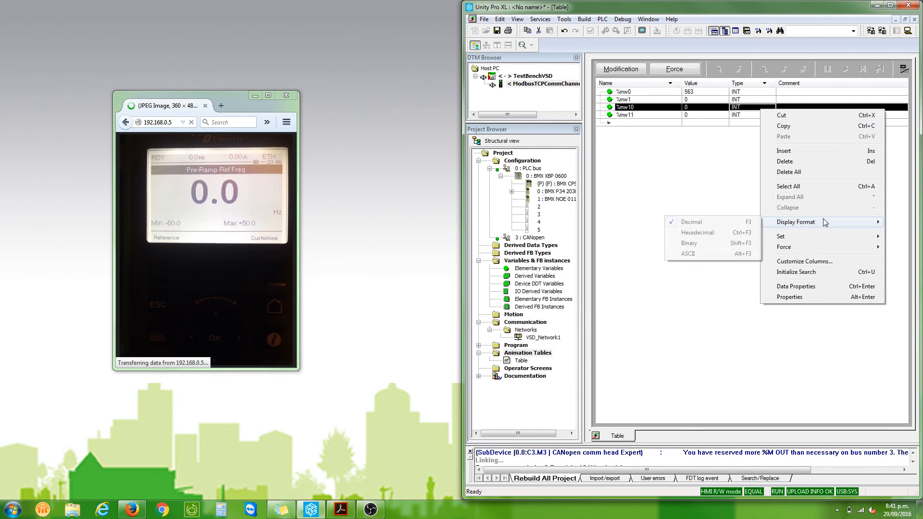
click(691, 243)
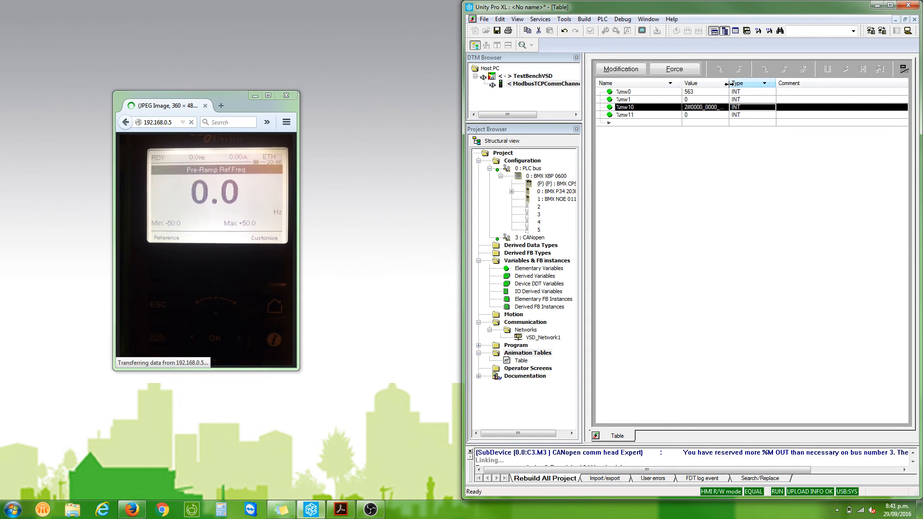
drag(729, 83, 778, 83)
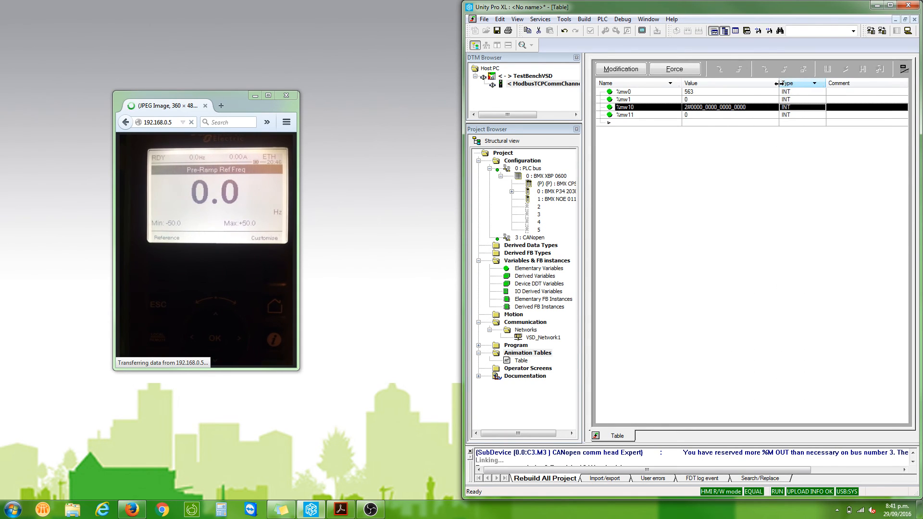
Enable value modification in the animation table and set %mw10 to 2#0000_0000_0000_0001.
click(627, 68)
click(750, 107)
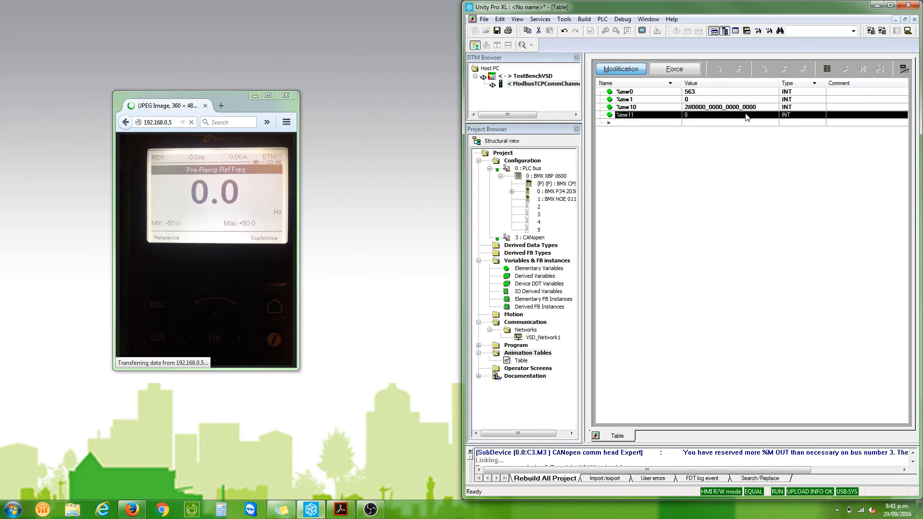
click(759, 107)
click(759, 107)
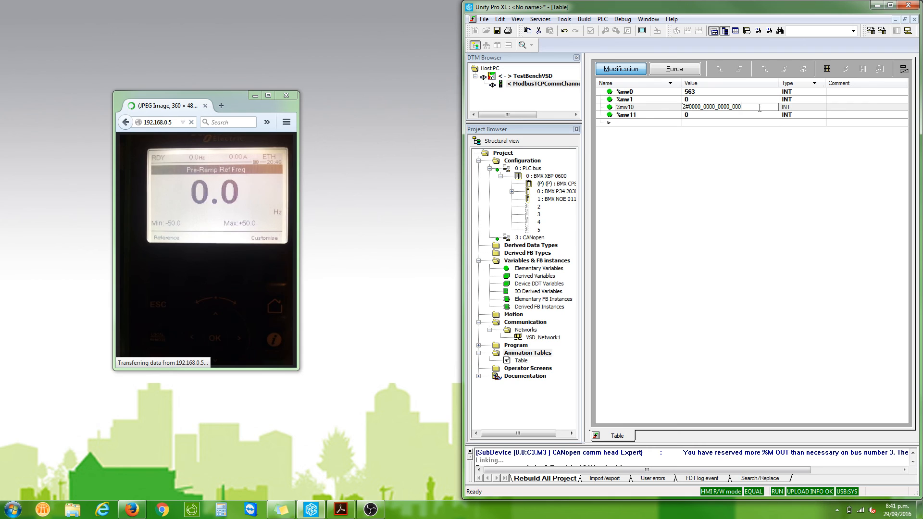
text(1)
key(Return)
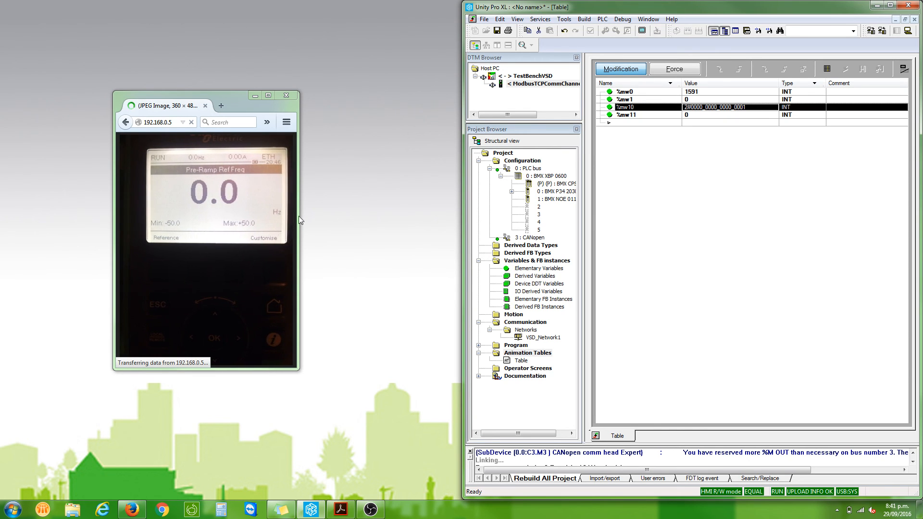
Set the value of %mw11 to 100 in the animation table.
click(693, 115)
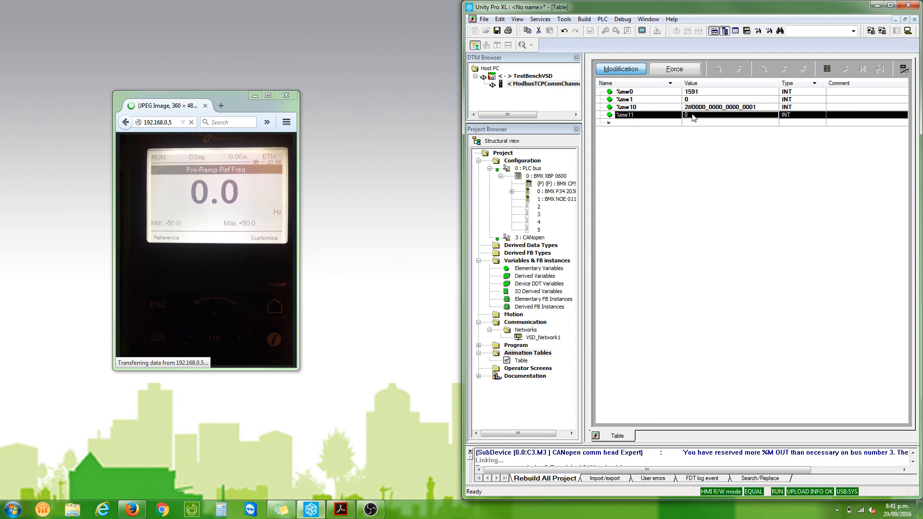
click(693, 114)
text(10)
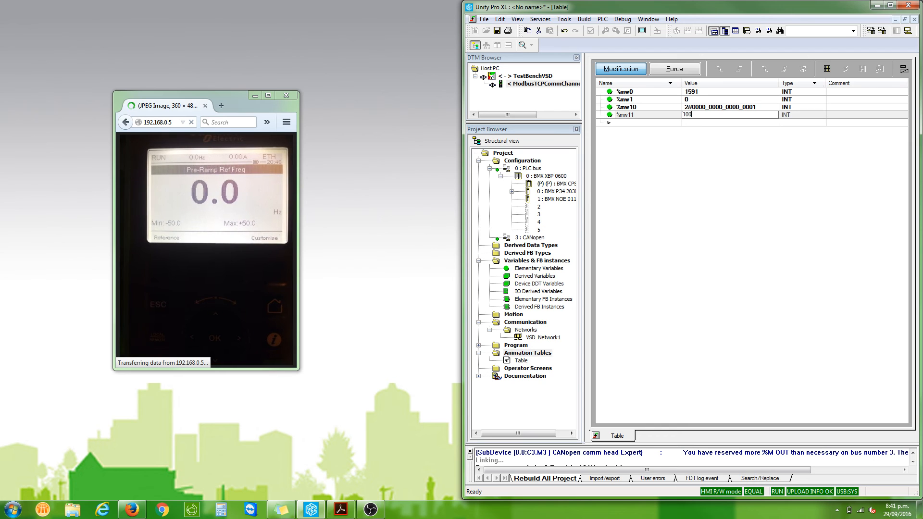
text(0)
key(Return)
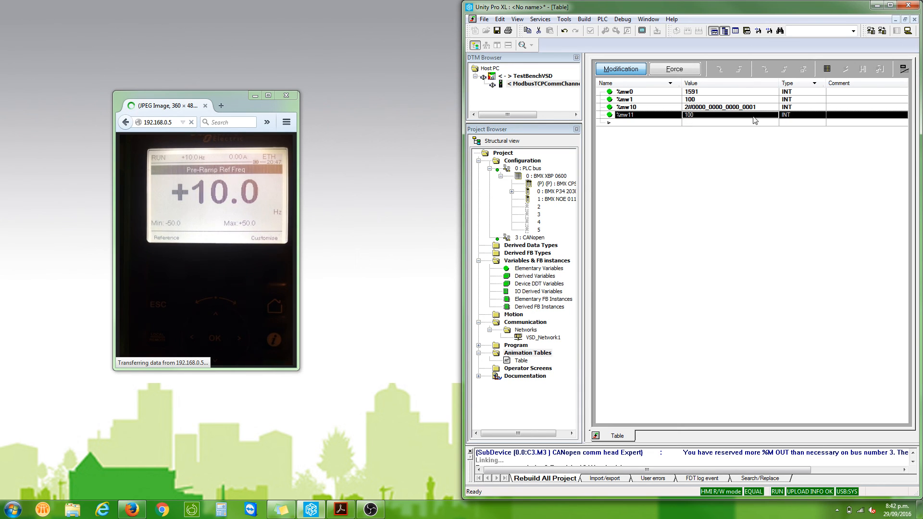
Set the display format of %mw0 to binary.
click(800, 92)
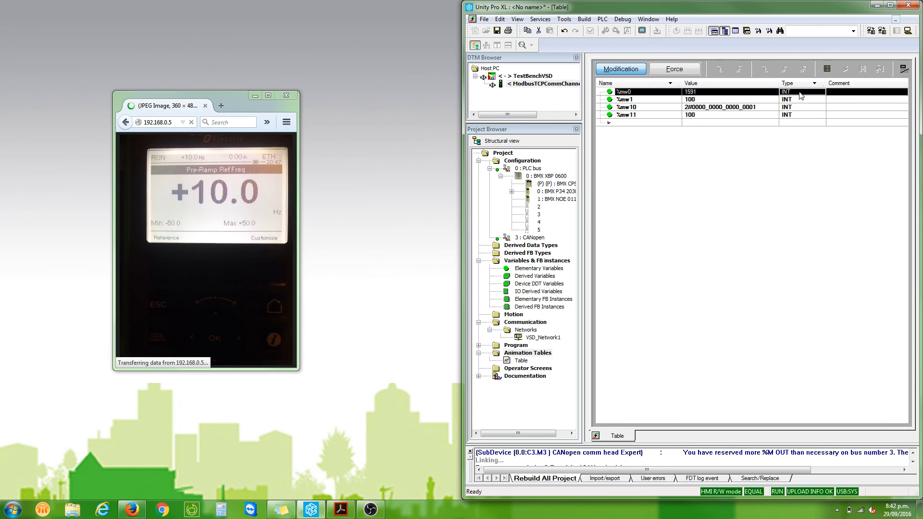
right_click(800, 94)
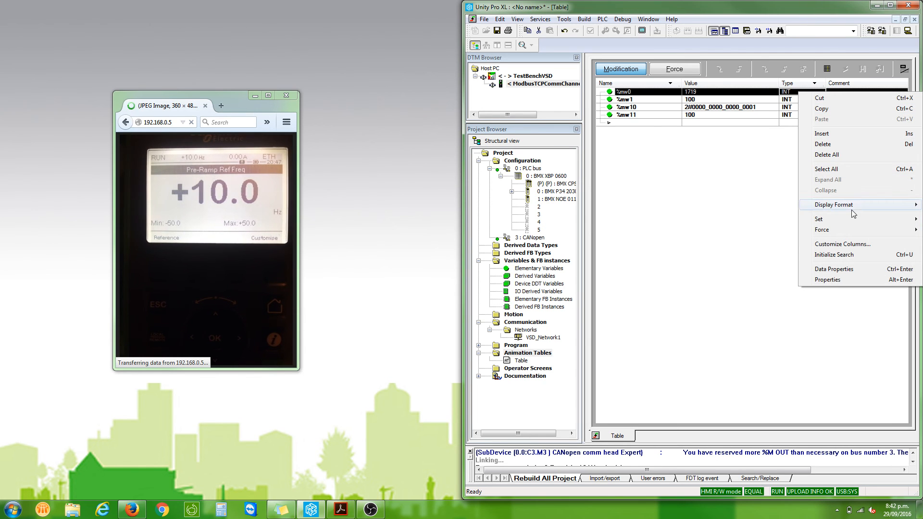
mouse_move(852, 210)
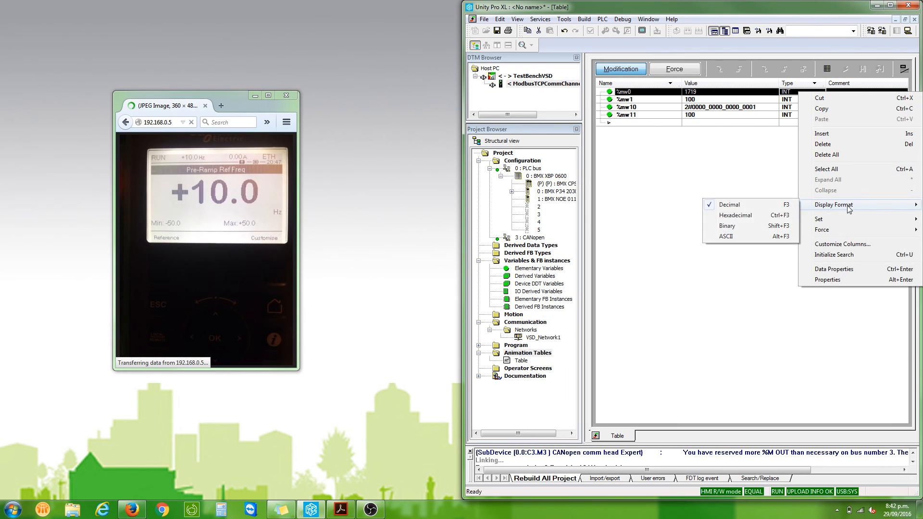
click(752, 228)
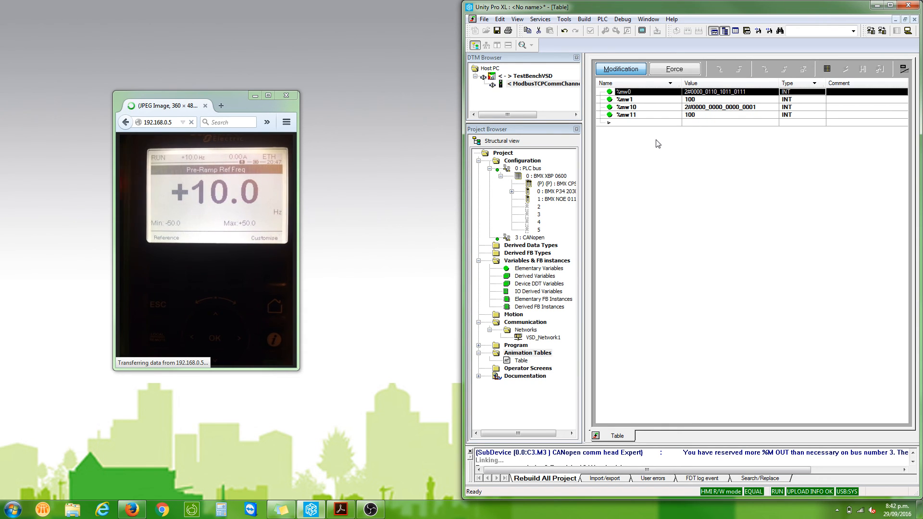
Set %mw10 back to 2#0000_0000_0000_0000 in the animation table.
click(762, 108)
click(762, 107)
click(762, 106)
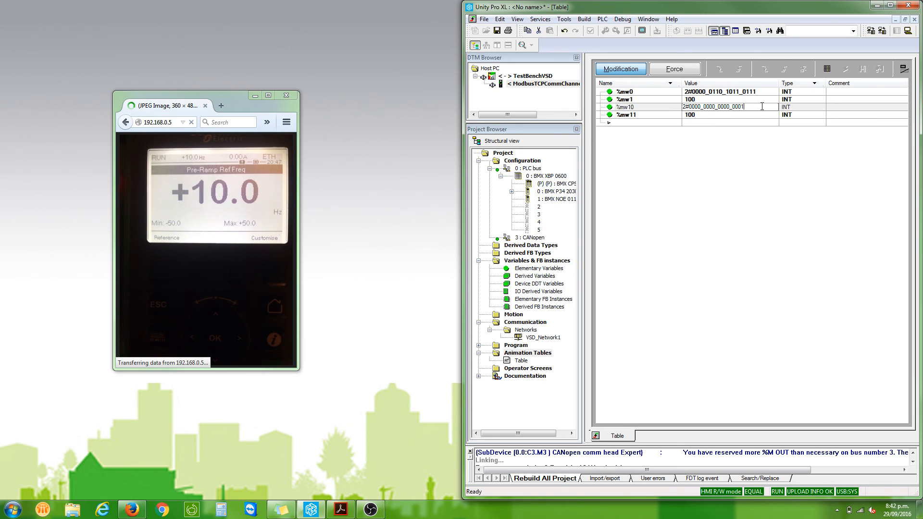
key(BackSpace)
text(0)
key(Return)
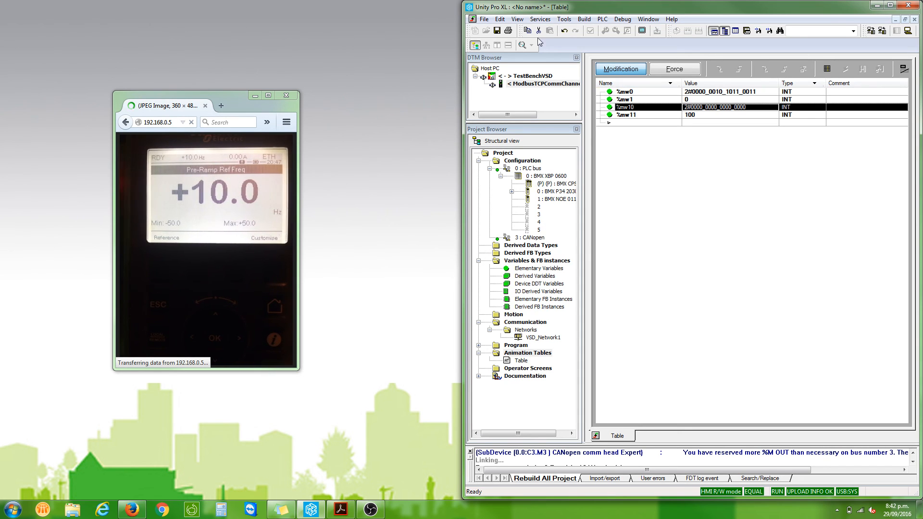
Open the VSD1 drive's DTM configuration from the DTM Browser and maximize the program window.
click(558, 88)
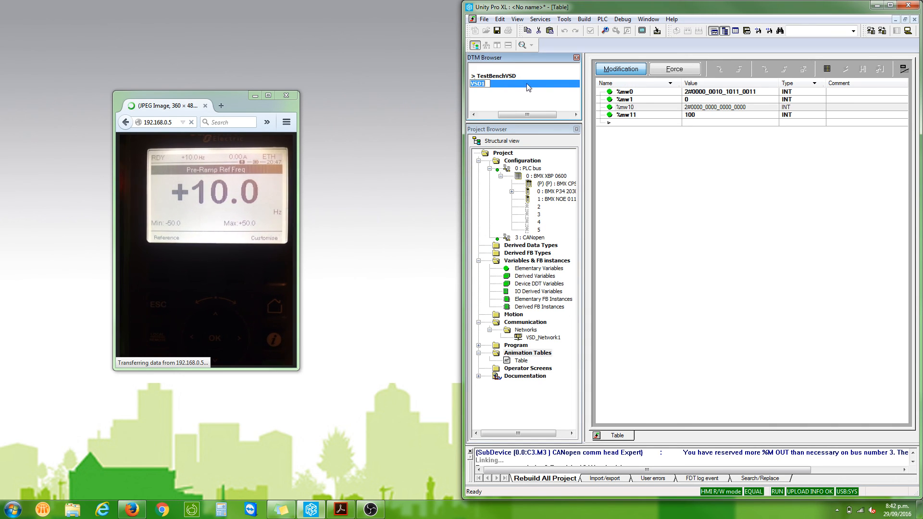
click(503, 90)
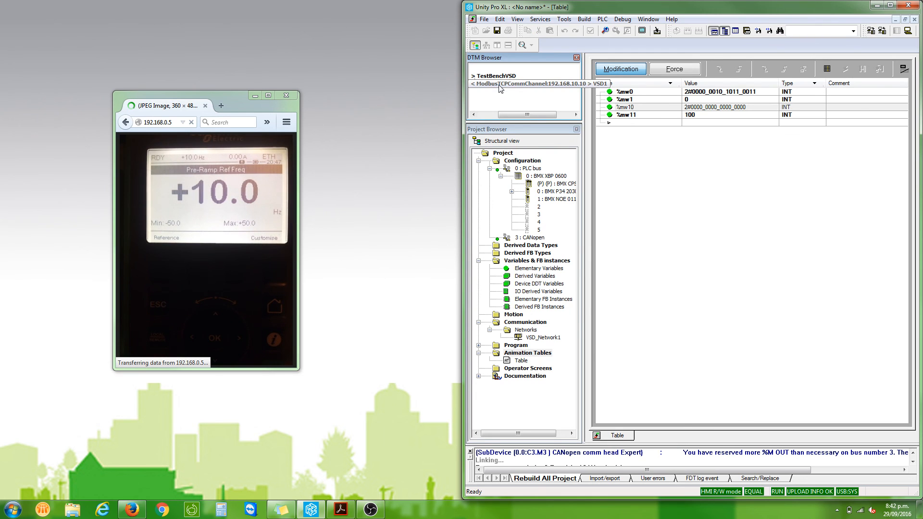
right_click(501, 85)
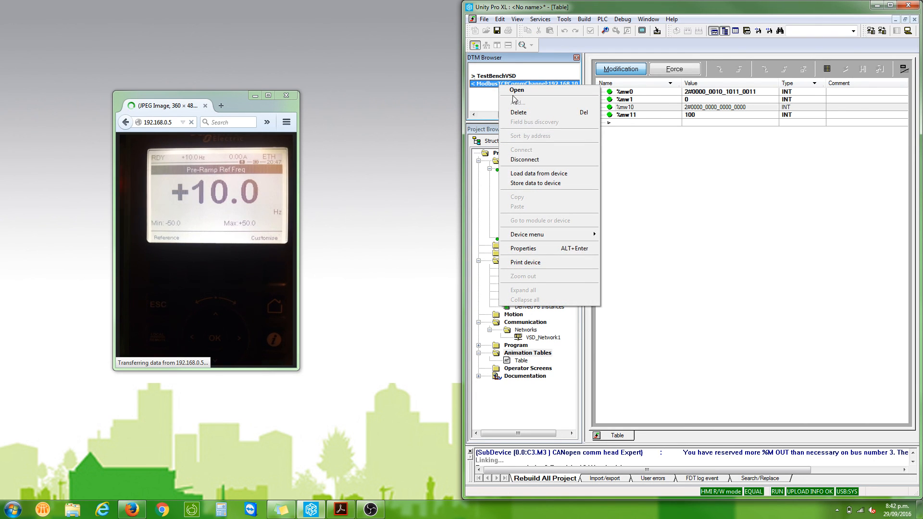
click(516, 92)
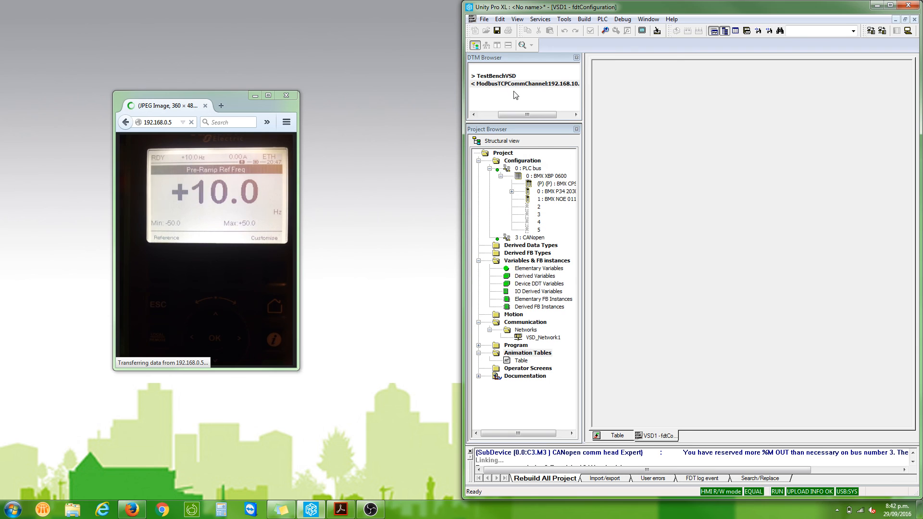
click(891, 5)
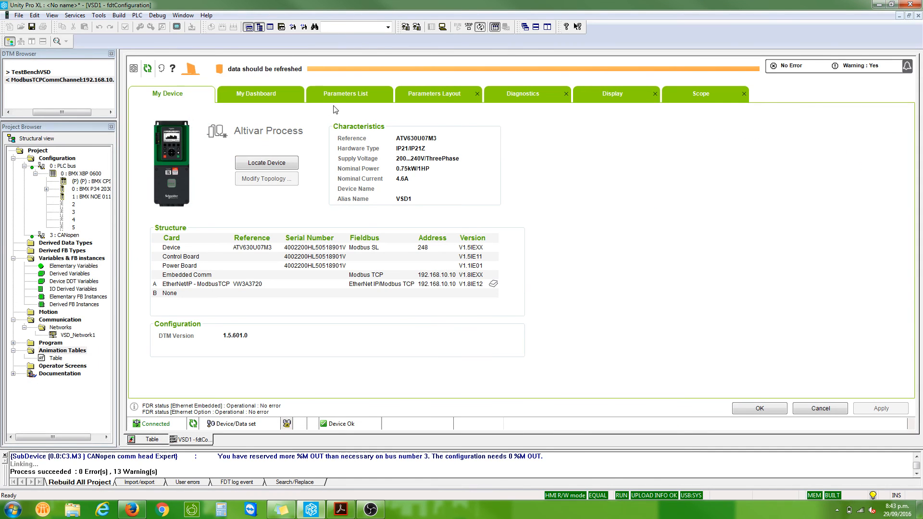
In the drive's parameter list, set Fault reset input assignment under Error/Warning handling to Virtual logical input CMD.4.
click(333, 96)
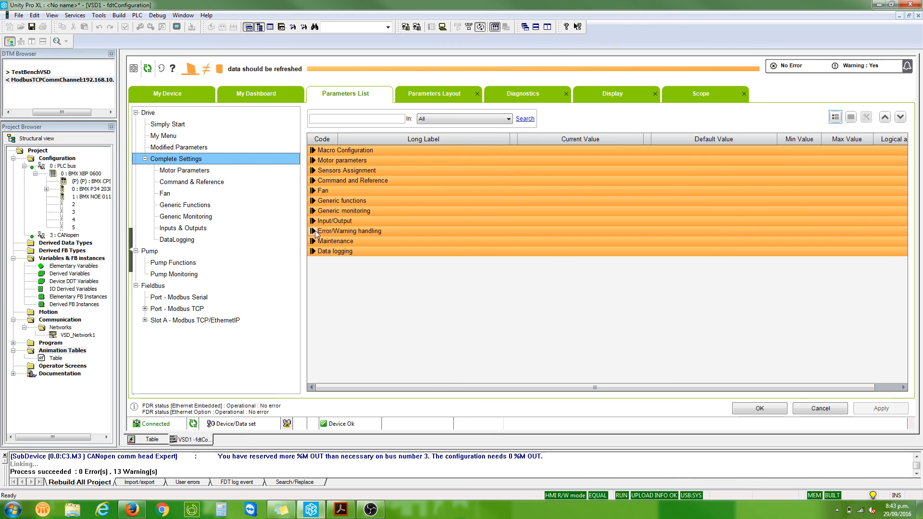
click(314, 231)
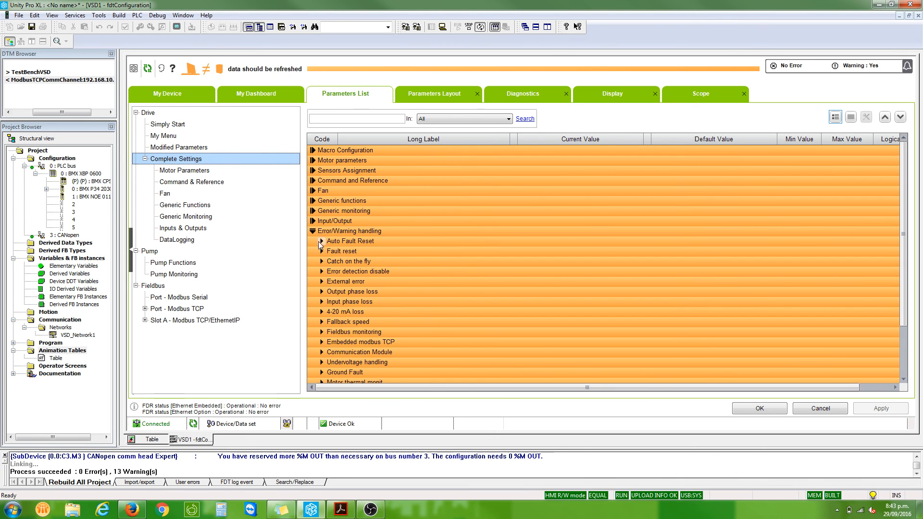
click(322, 252)
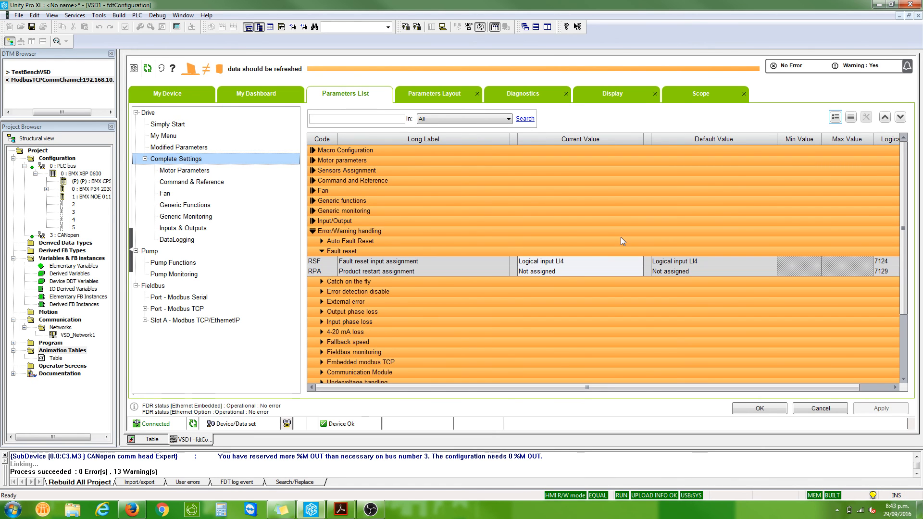
click(639, 262)
click(639, 262)
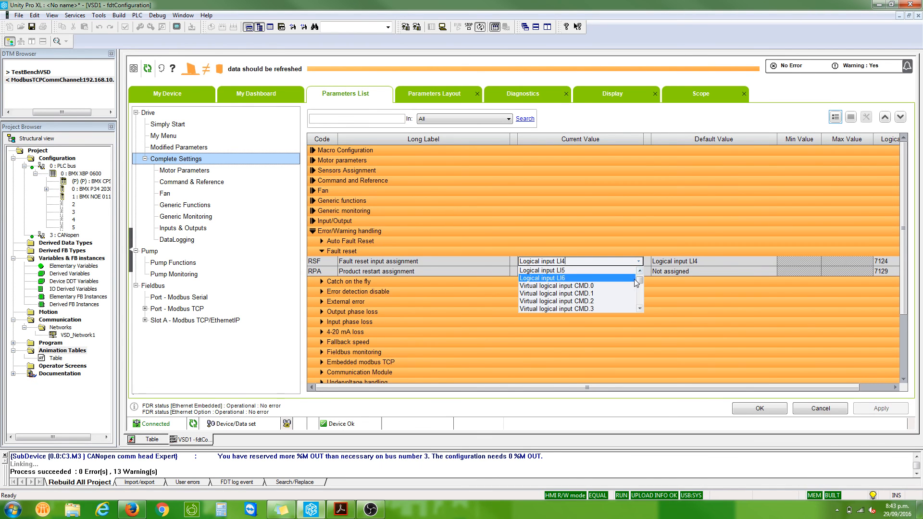
click(641, 309)
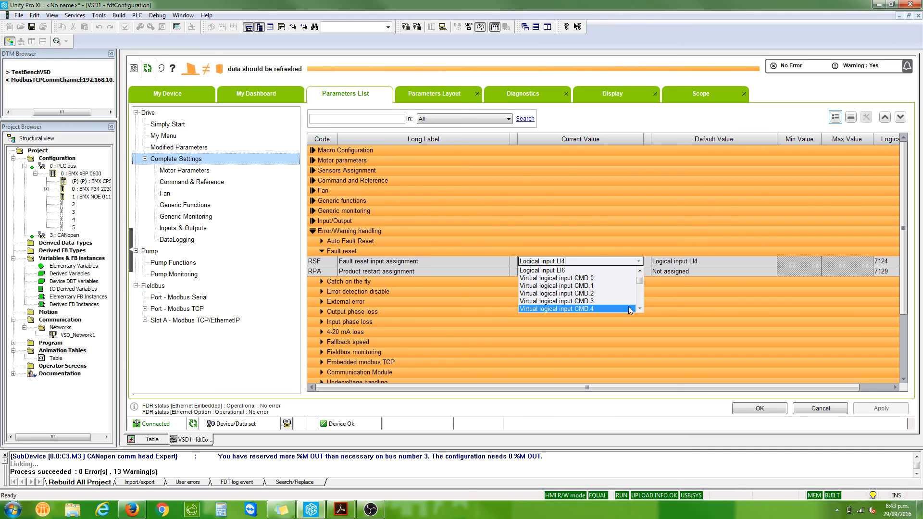
click(628, 308)
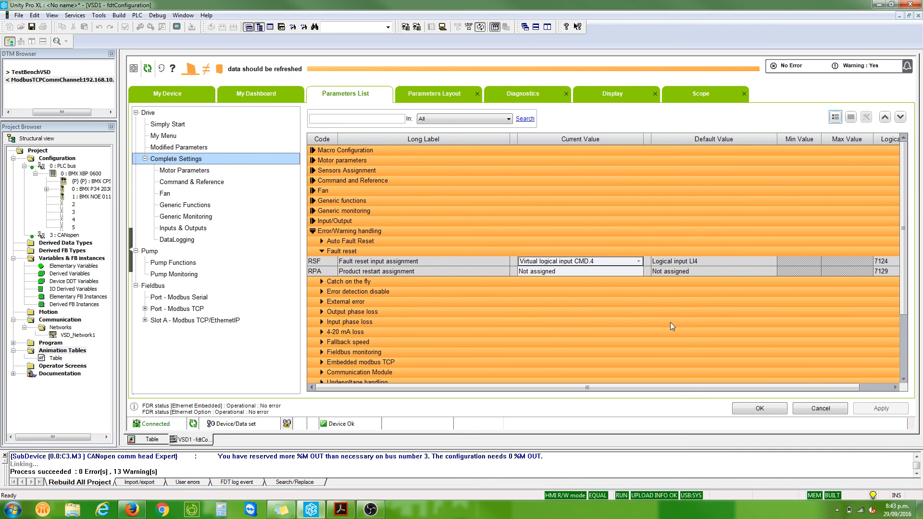
Apply and authorize the fault reset input change to the VSD1 drive, and close its DTM configuration.
click(779, 409)
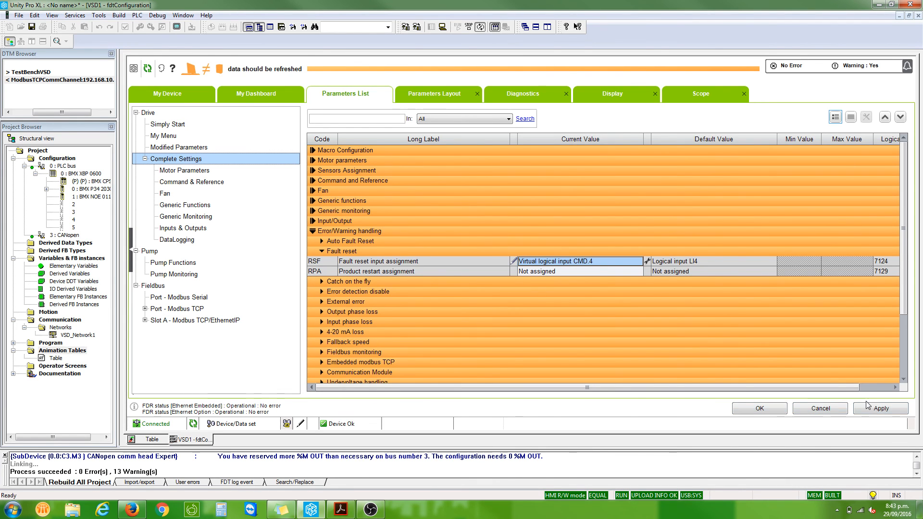
click(870, 409)
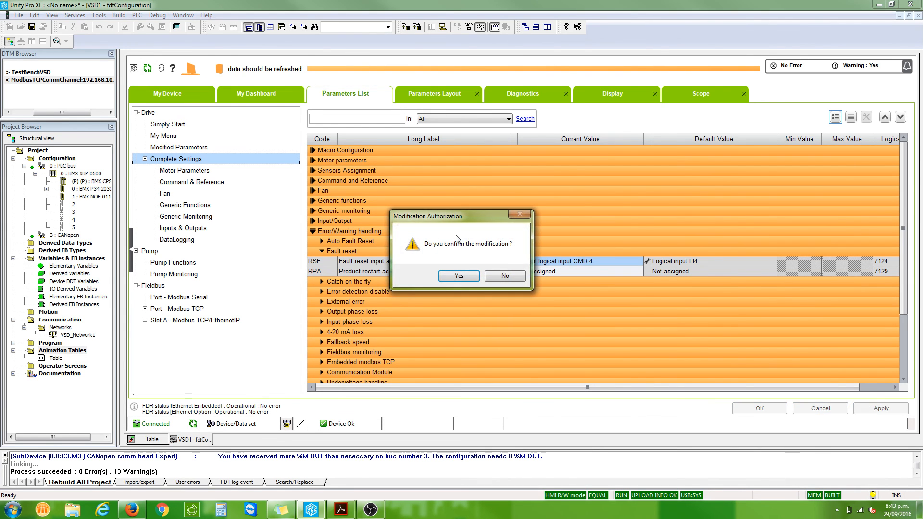
click(466, 276)
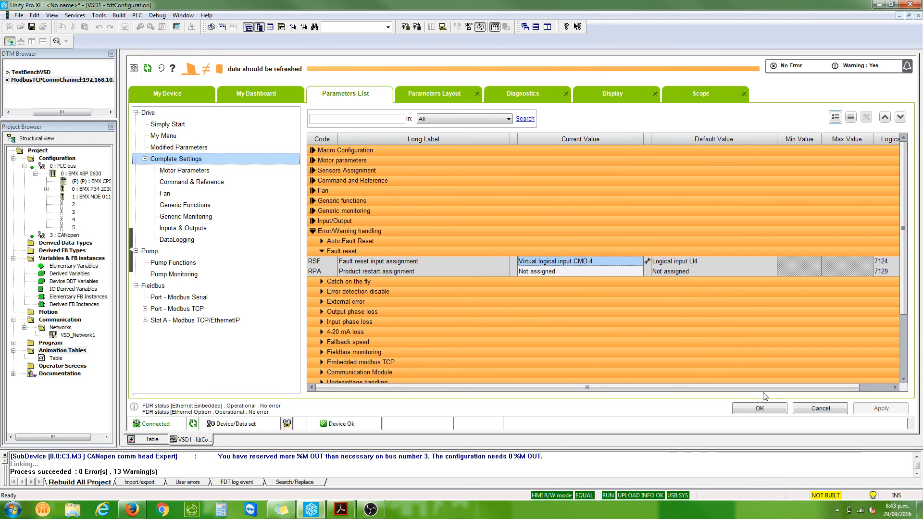
click(764, 408)
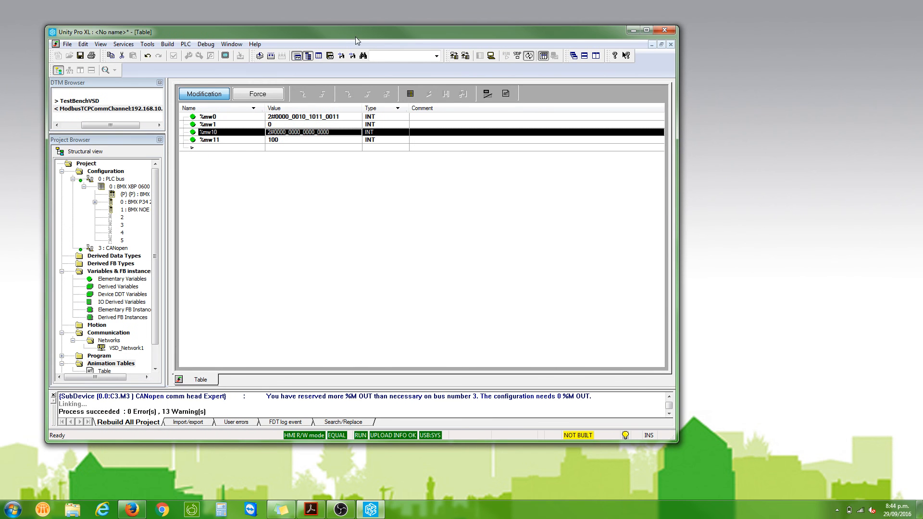
Place the program window beside the drive display's camera view and stop the PLC, confirming the stop.
drag(359, 35, 920, 57)
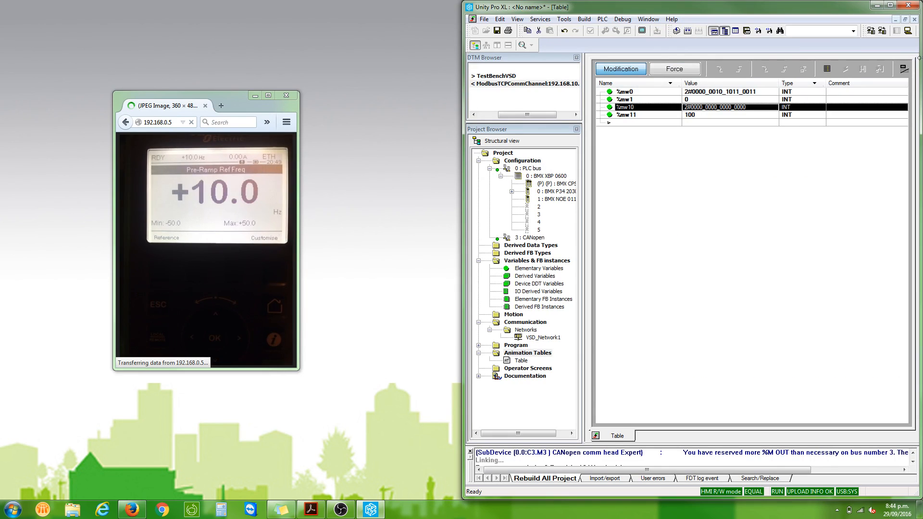
click(603, 20)
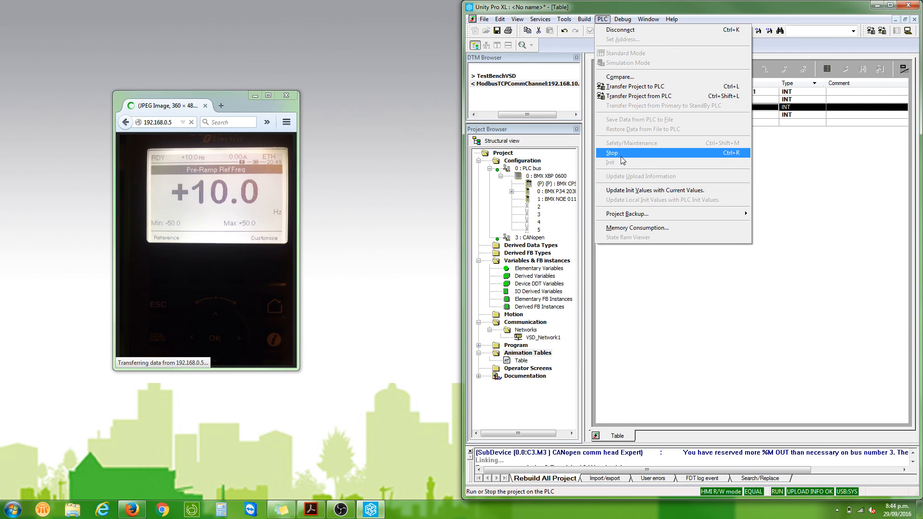
click(621, 156)
click(690, 290)
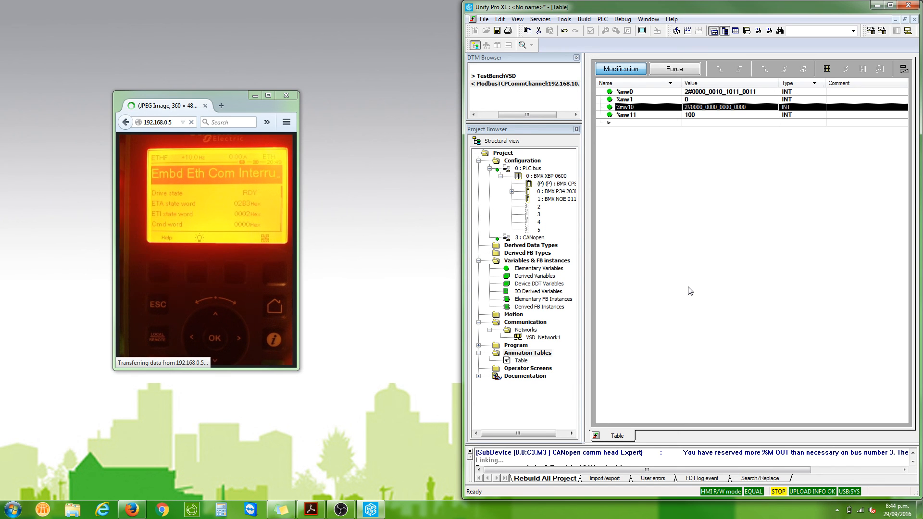
Set the PLC back to Run and confirm running the project.
click(602, 19)
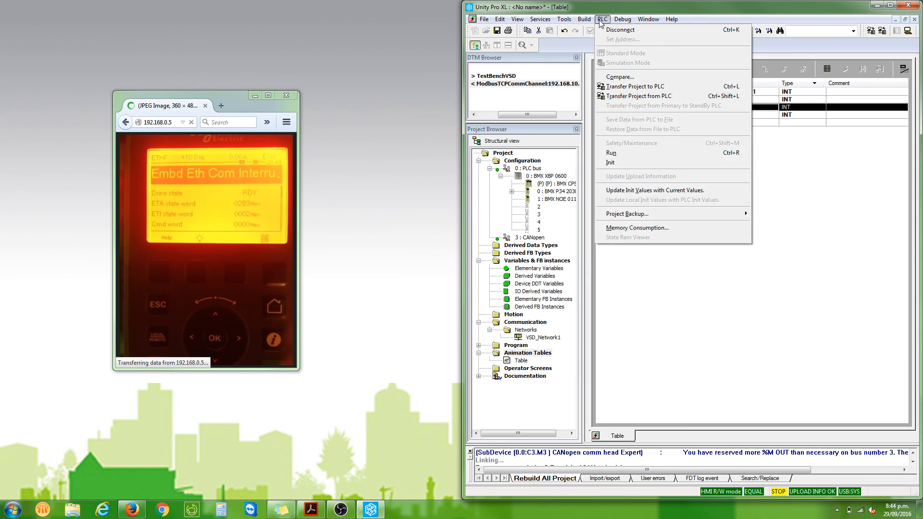
click(644, 153)
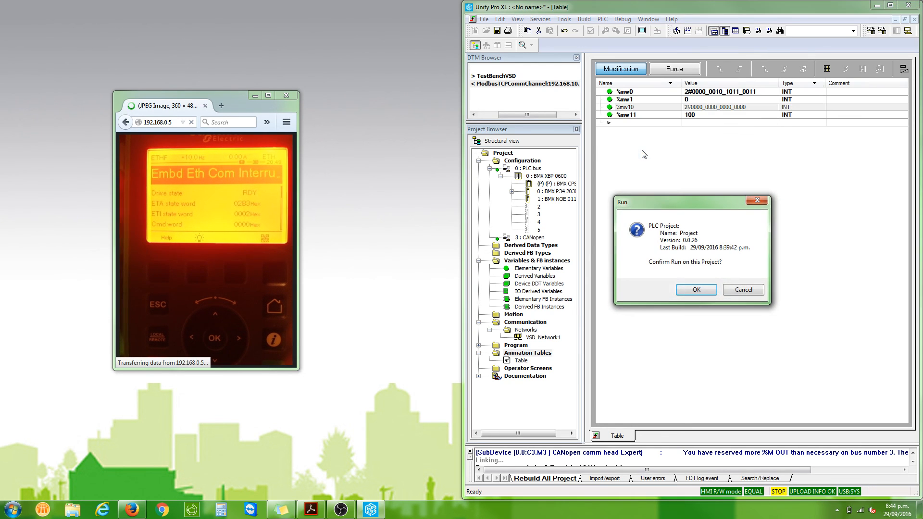
click(687, 291)
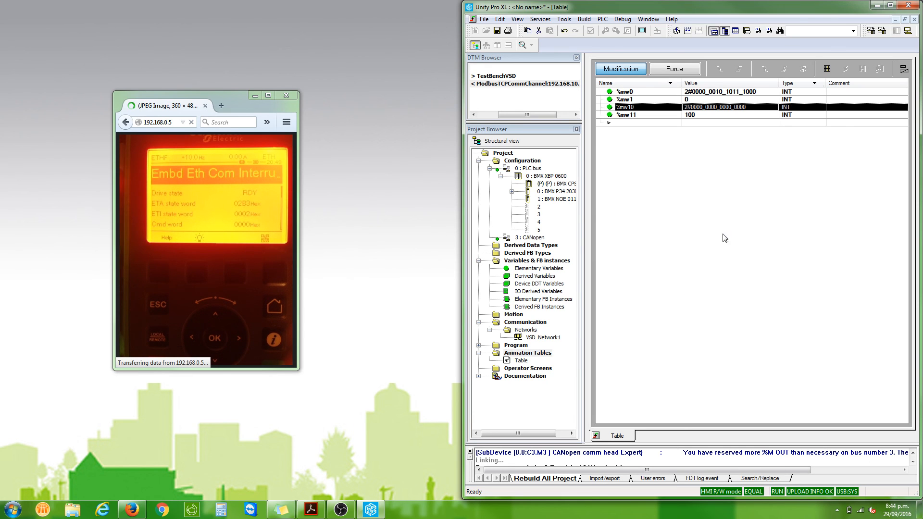
Set bit 4 of command word %mw10 by entering 2#0000_0000_0001_0000 in the animation table.
click(731, 107)
click(731, 106)
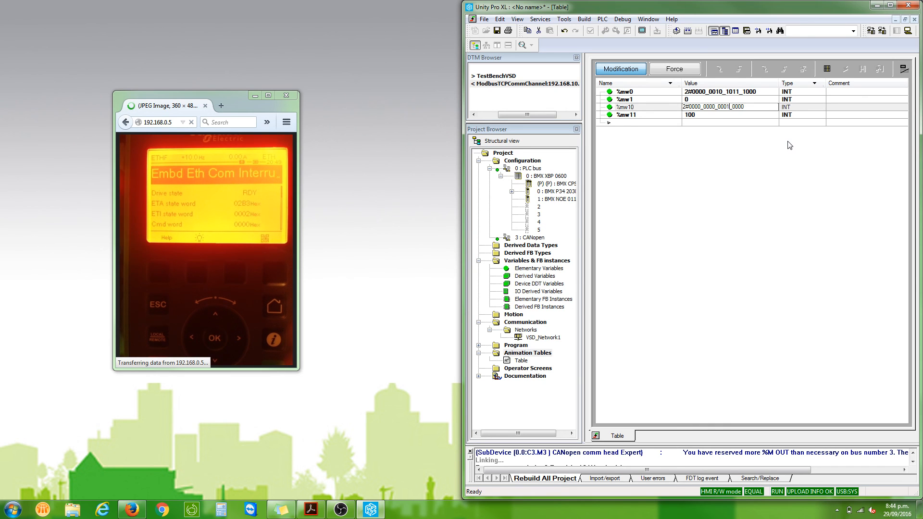
key(Return)
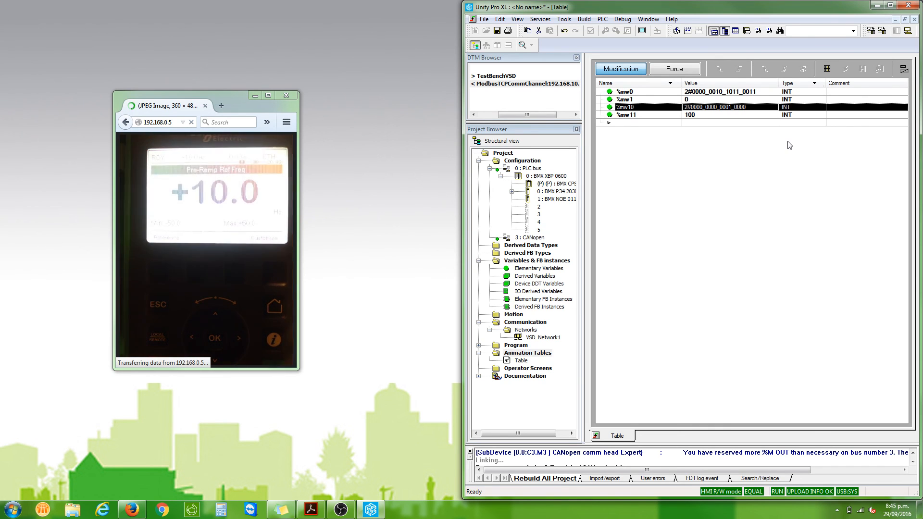
Clear the fault reset bit by setting %mw10 to 2#0000_0000_0000_0000.
click(734, 108)
click(733, 108)
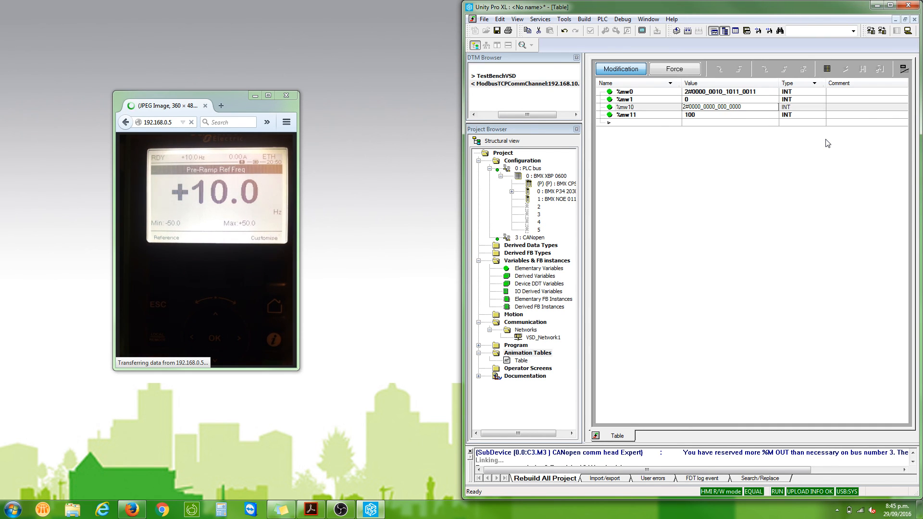
key(BackSpace)
text(0)
key(Return)
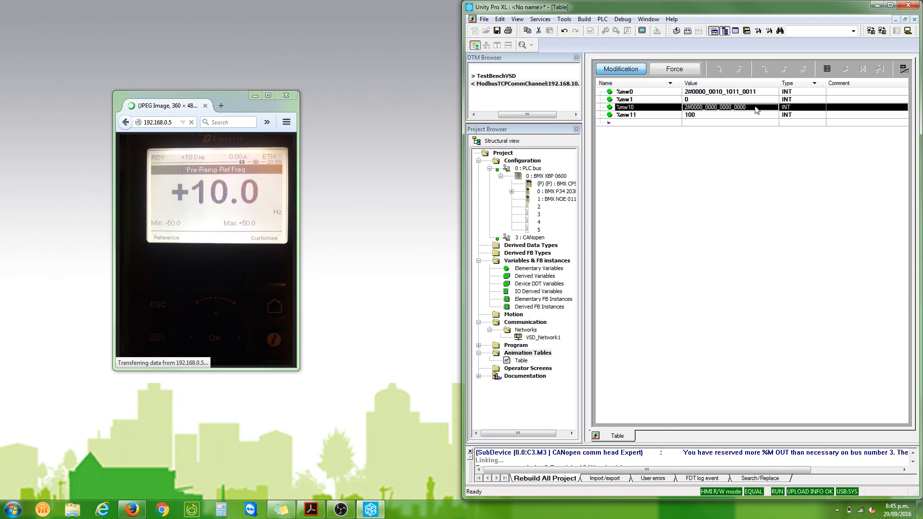
Command the drive to run by setting %mw10 to 2#0000_0000_0000_0001.
click(755, 108)
key(BackSpace)
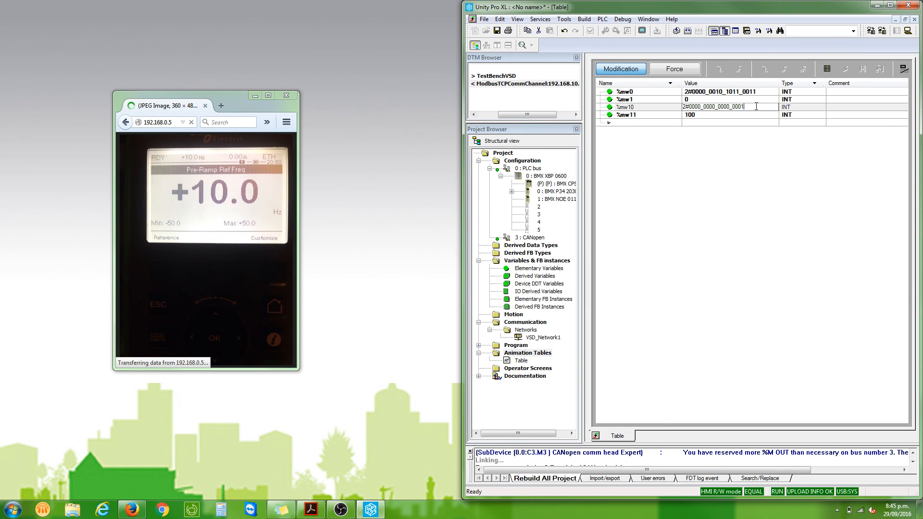
text(1)
key(Return)
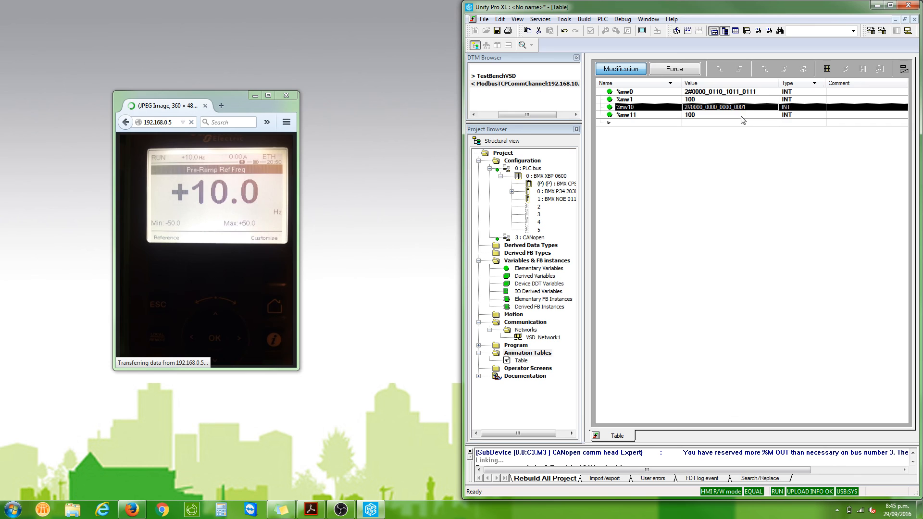
Set the drive's speed reference word %mw11 to 400 in the animation table.
double_click(740, 116)
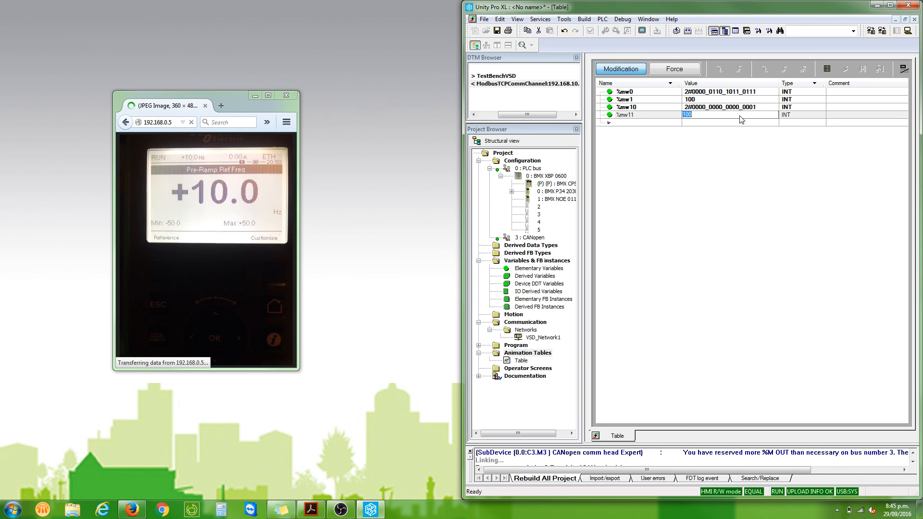
text(400)
key(Return)
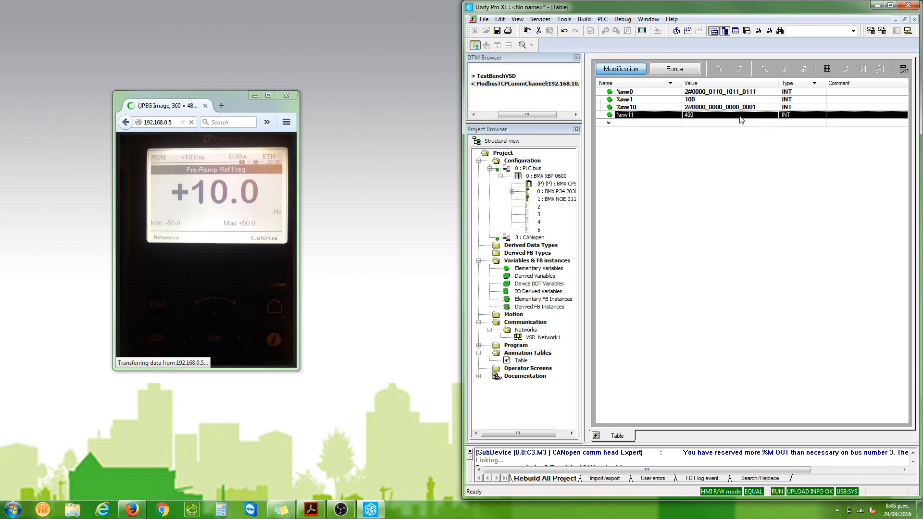